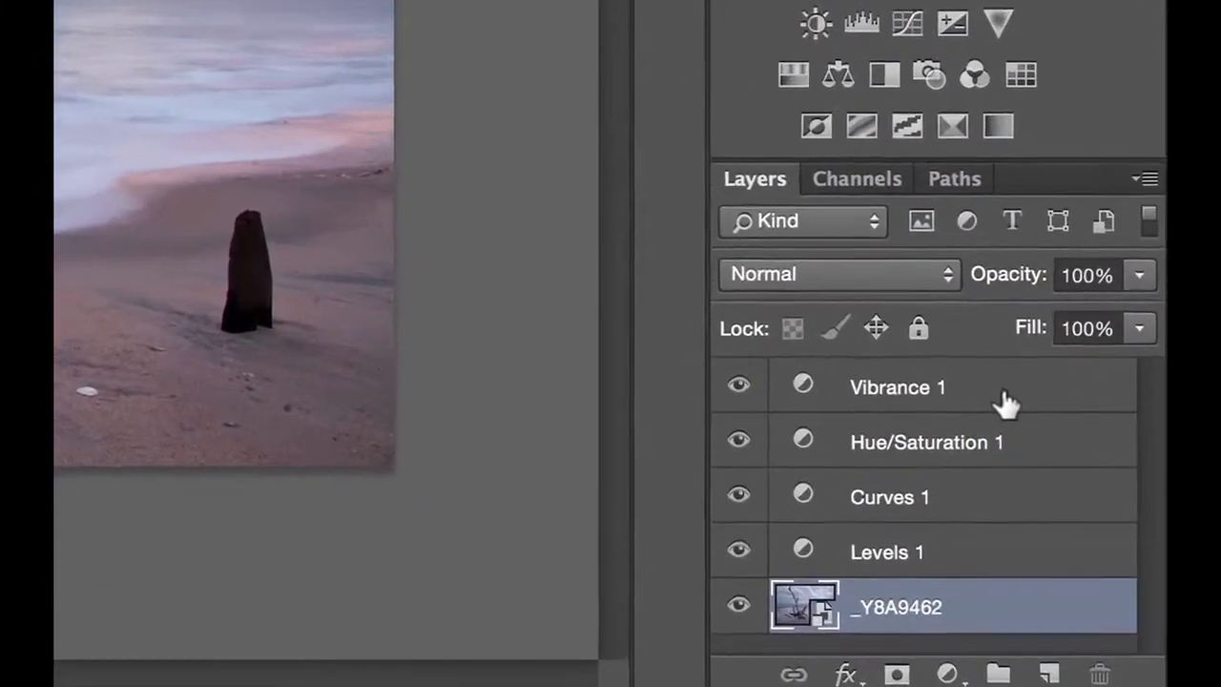
Add a Curves adjustment layer above Vibrance 1 and give it a Reveal All layer mask.
left_click(1092, 557)
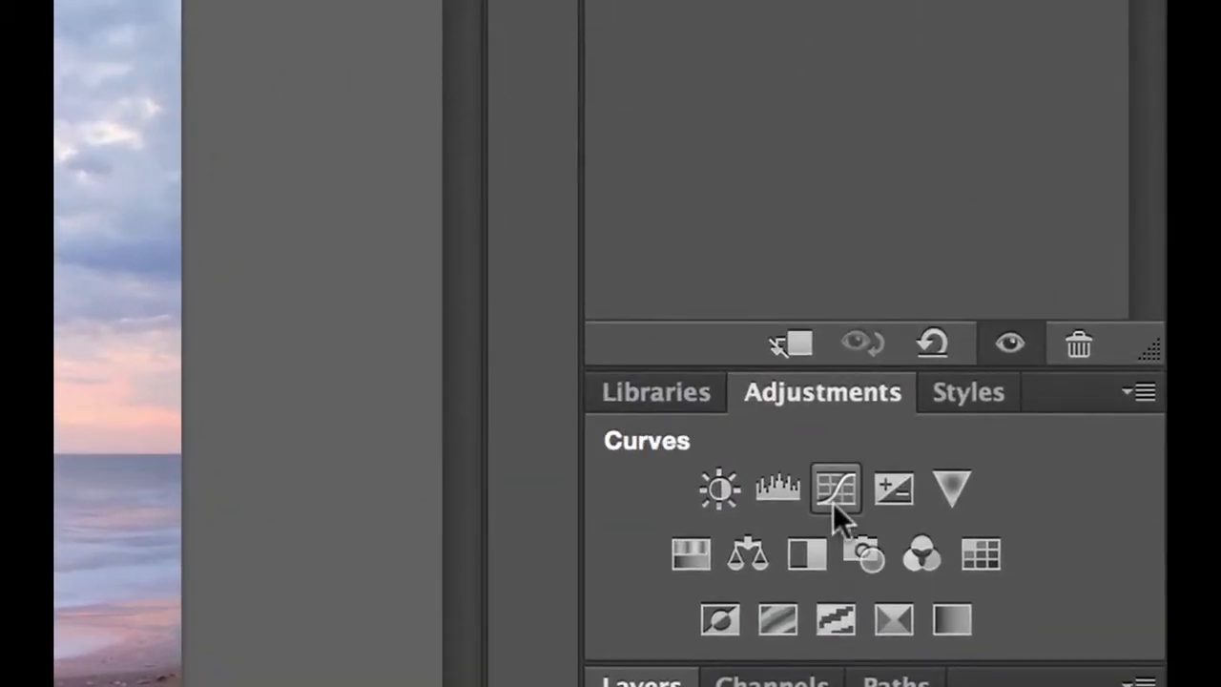
left_click(833, 505)
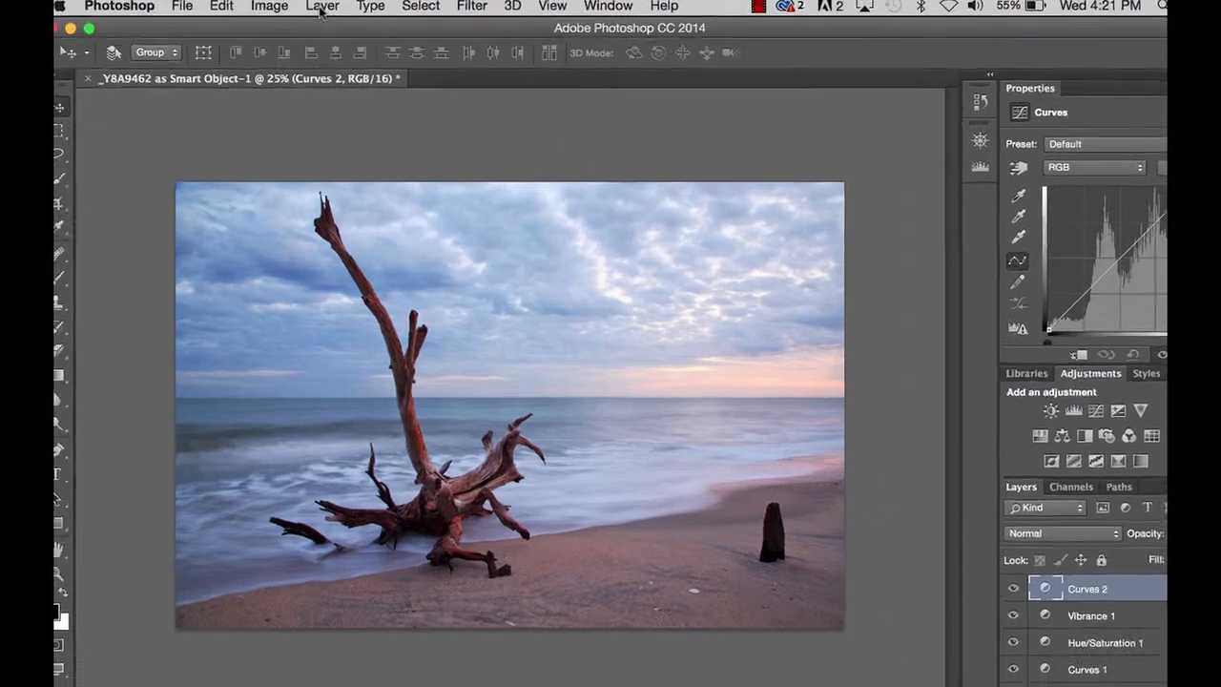
left_click(324, 6)
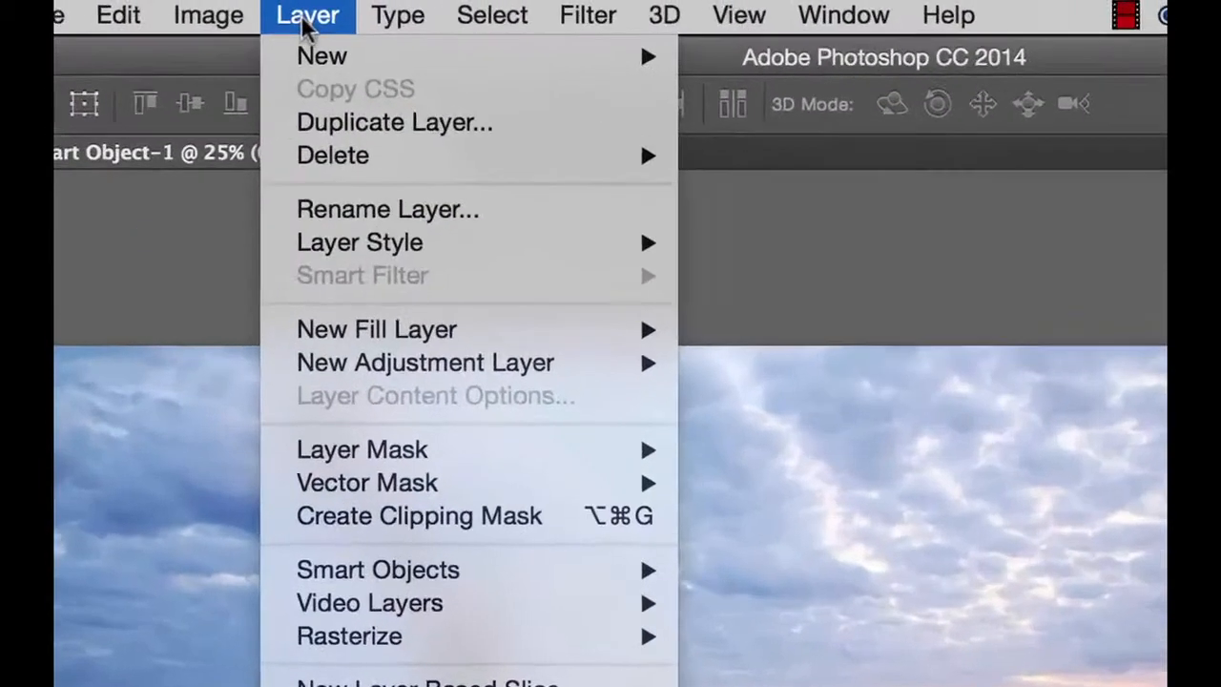
mouse_move(515, 509)
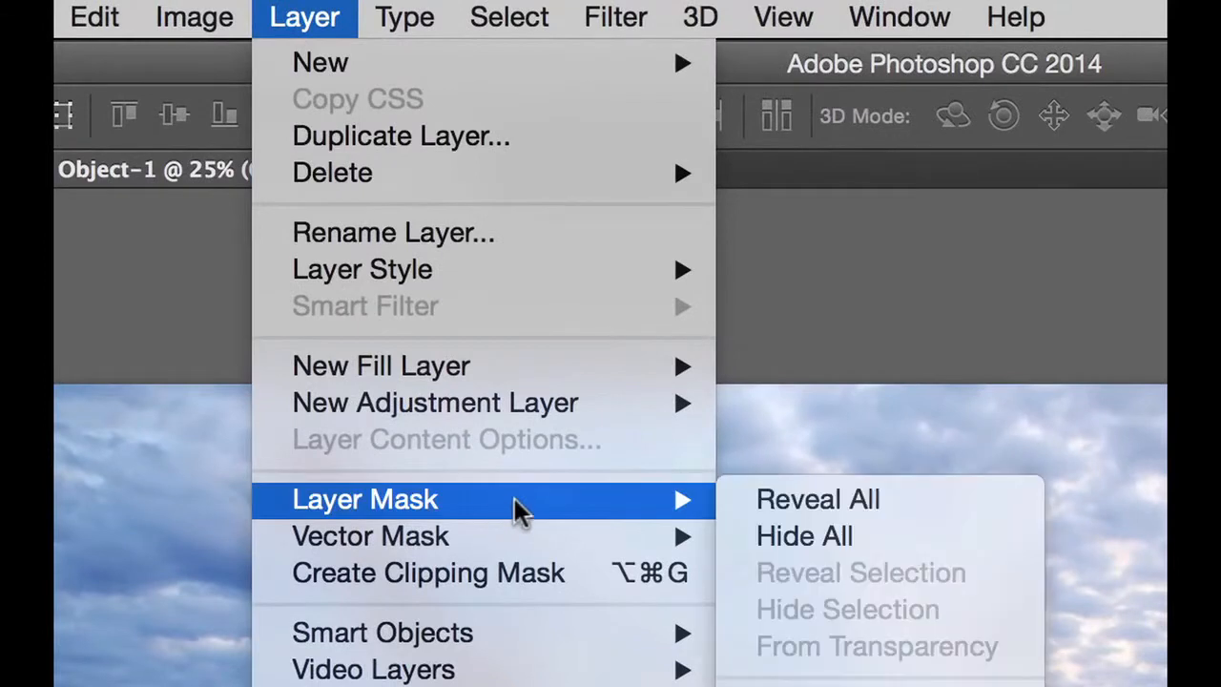
left_click(796, 510)
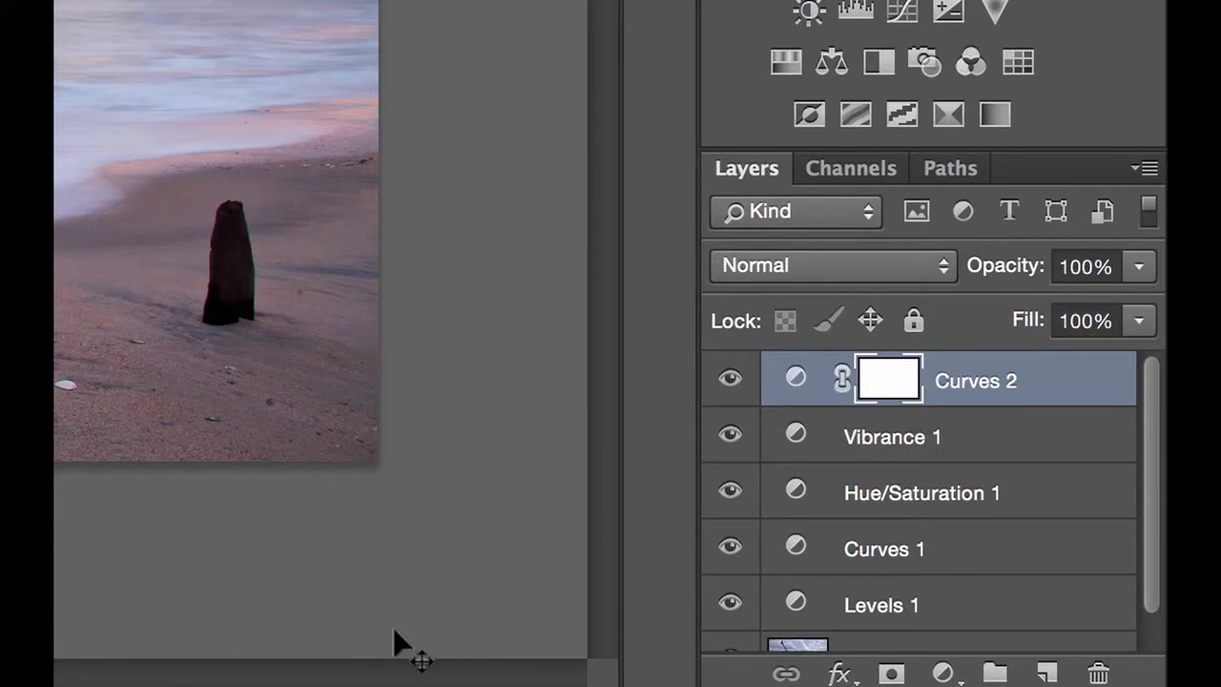
Invert the Curves 2 layer mask back and forth between white and black, ending with a black mask.
key("ctrl+i")
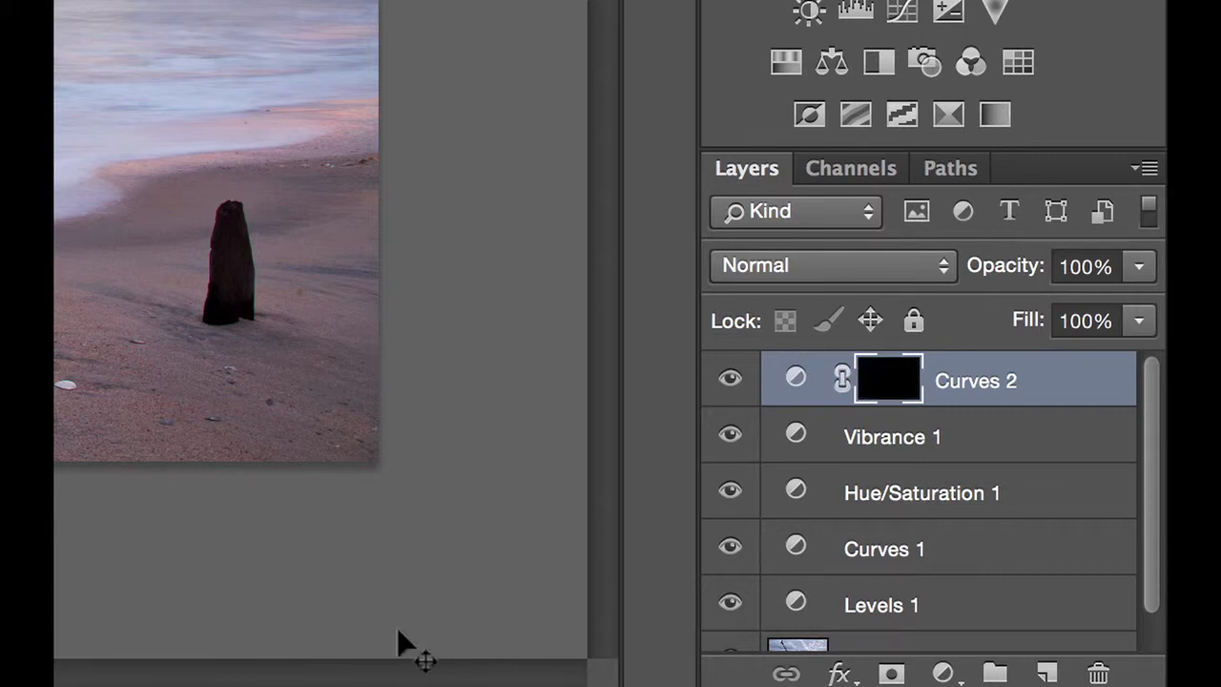
key("ctrl+i")
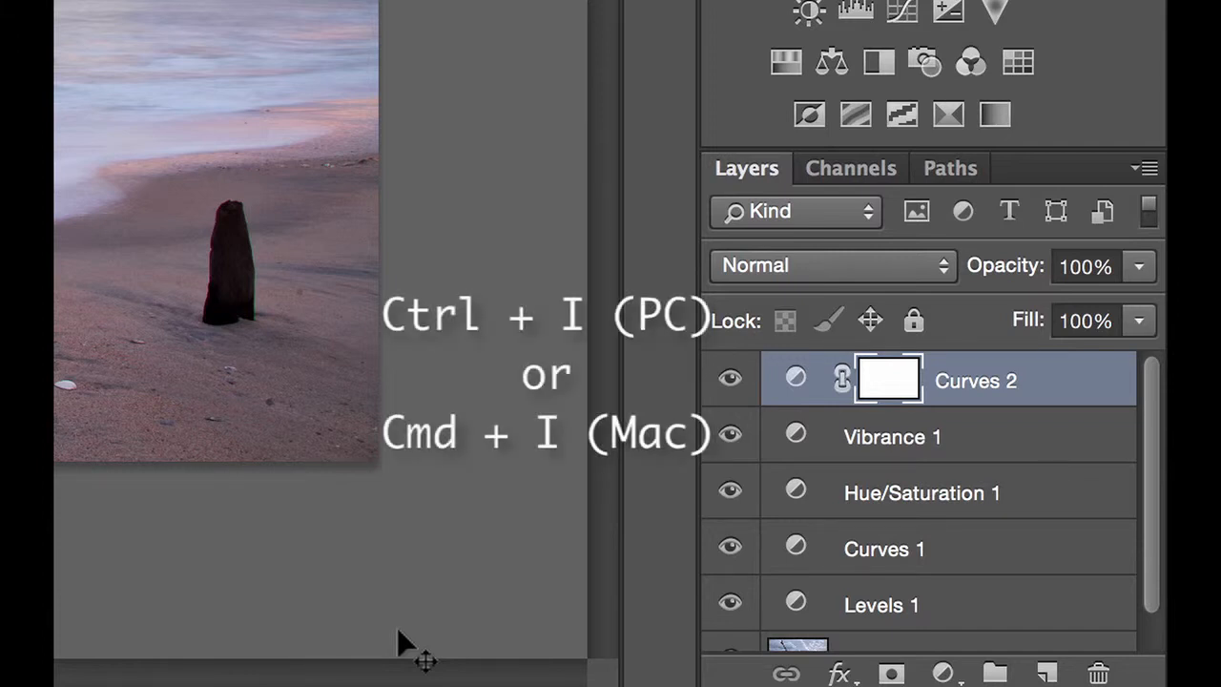
key("ctrl+i")
key("ctrl+i")
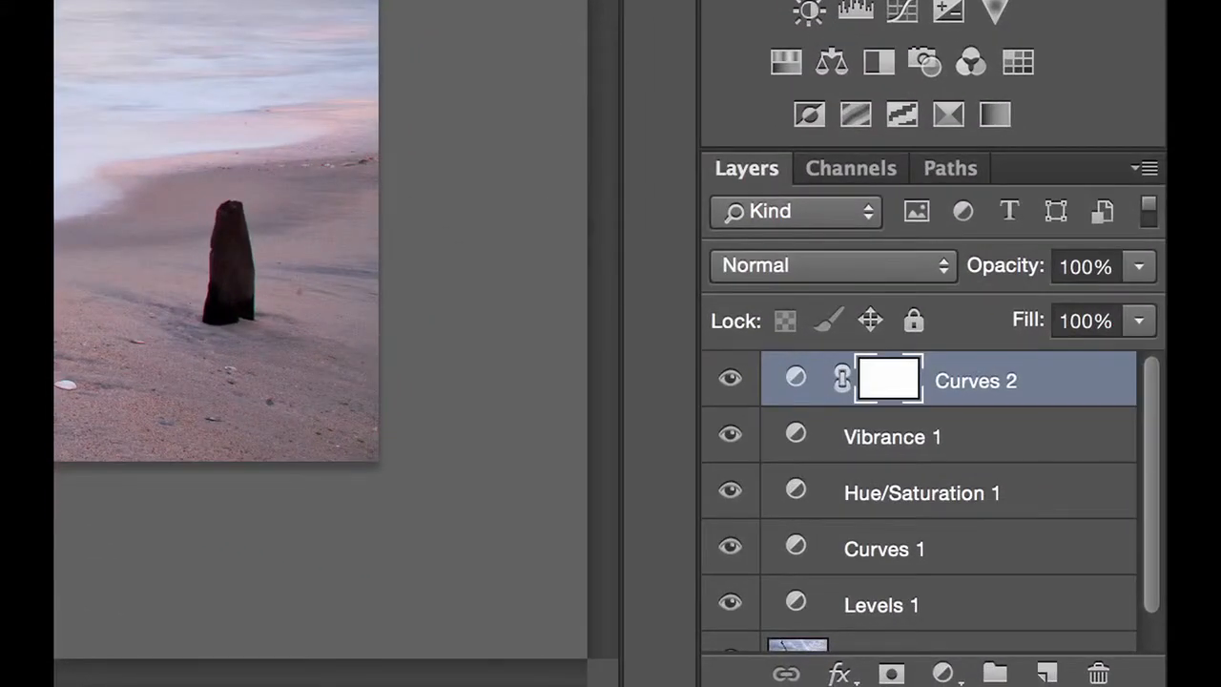
key("super+i")
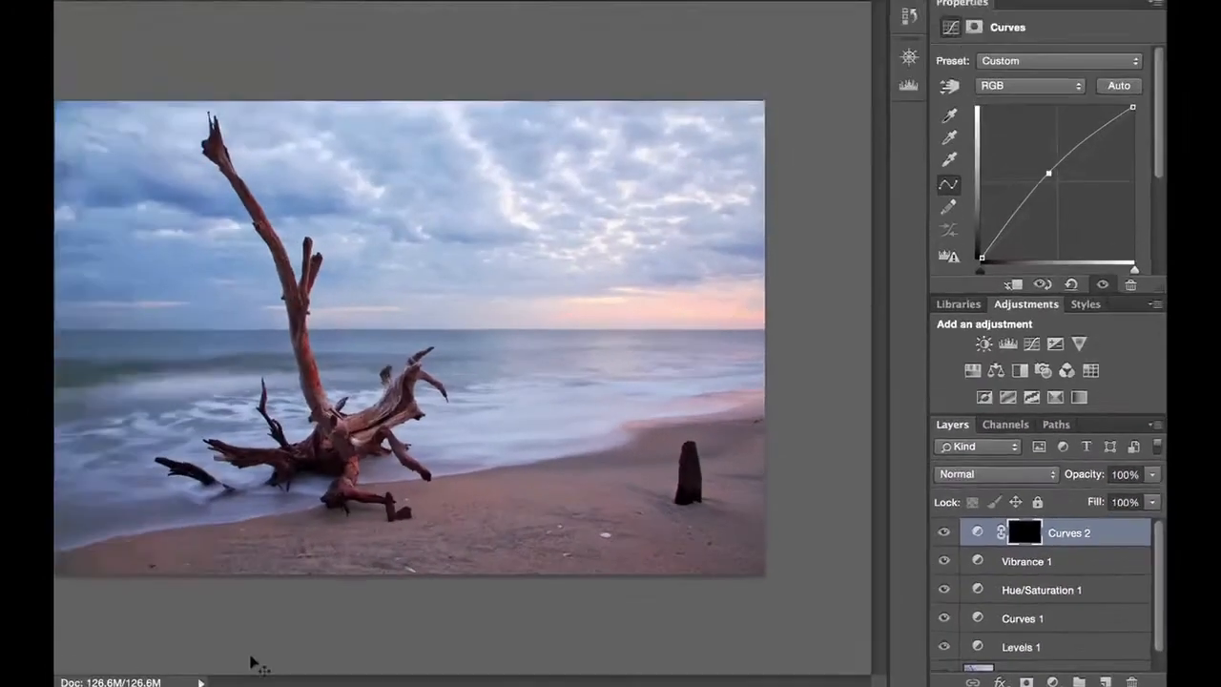
Activate the Brush tool and swap the foreground and background colours, ending with white as the foreground.
key("b")
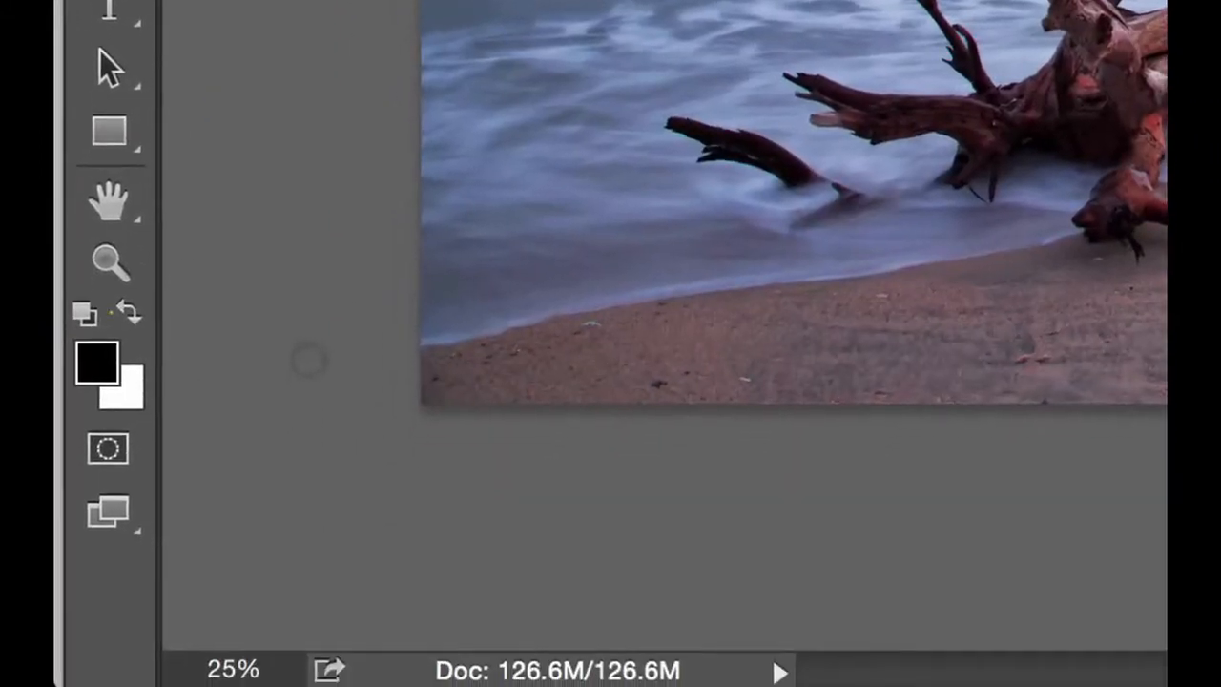
key("x")
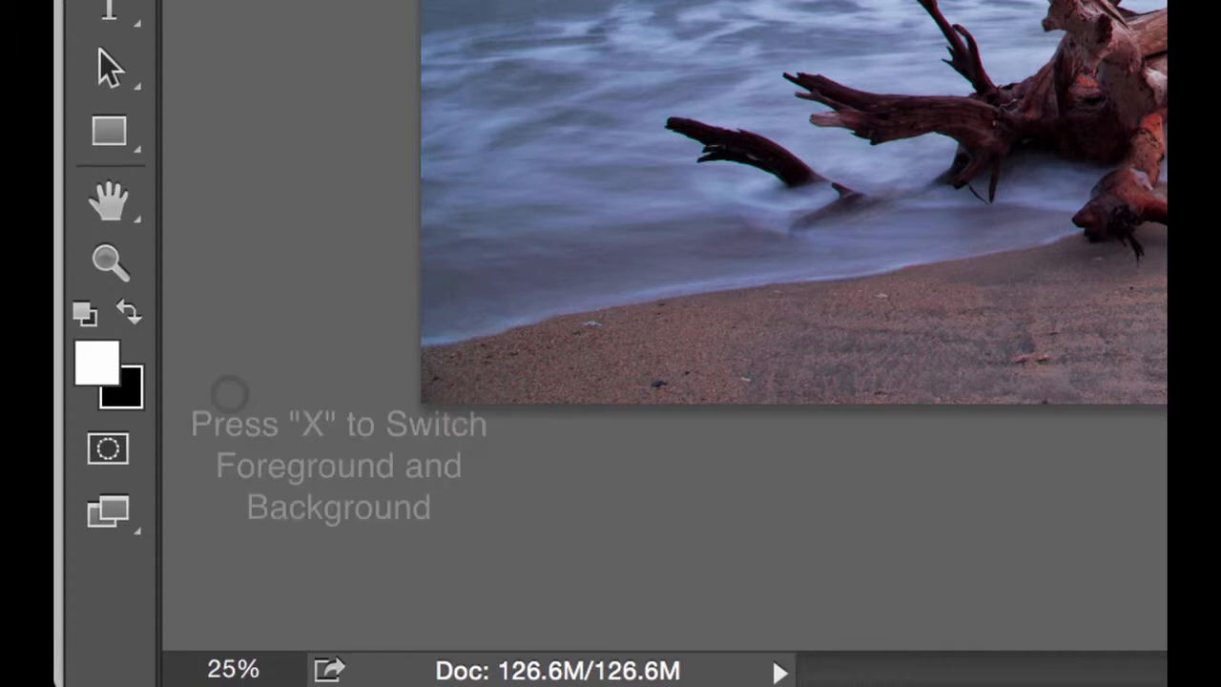
key("x")
key("x")
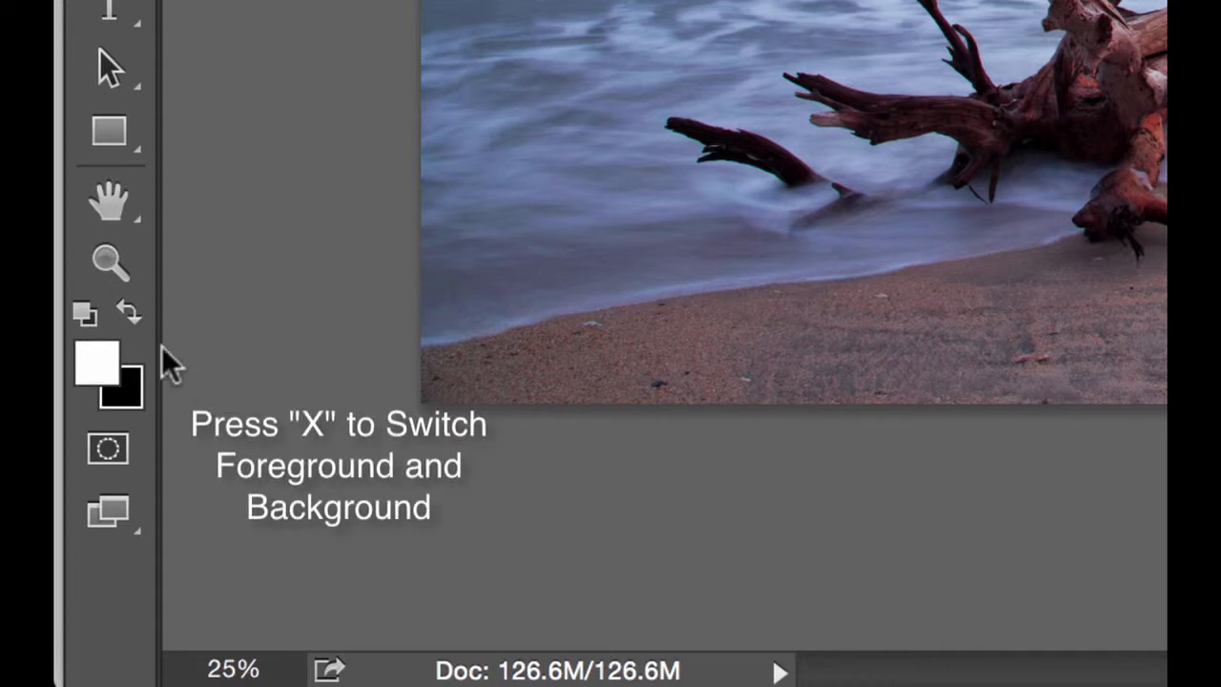
left_click(125, 315)
left_click(125, 316)
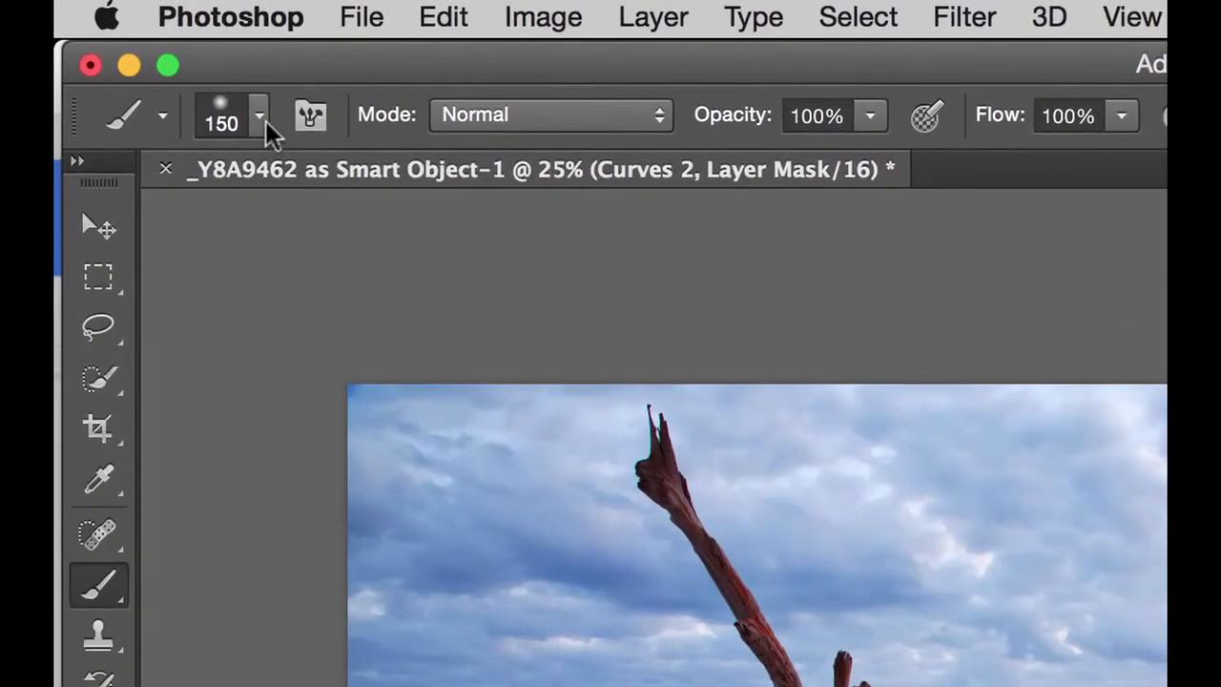
Set the brush size to 268 px and its hardness to 0%.
left_click(147, 50)
left_click_drag(430, 229, 469, 236)
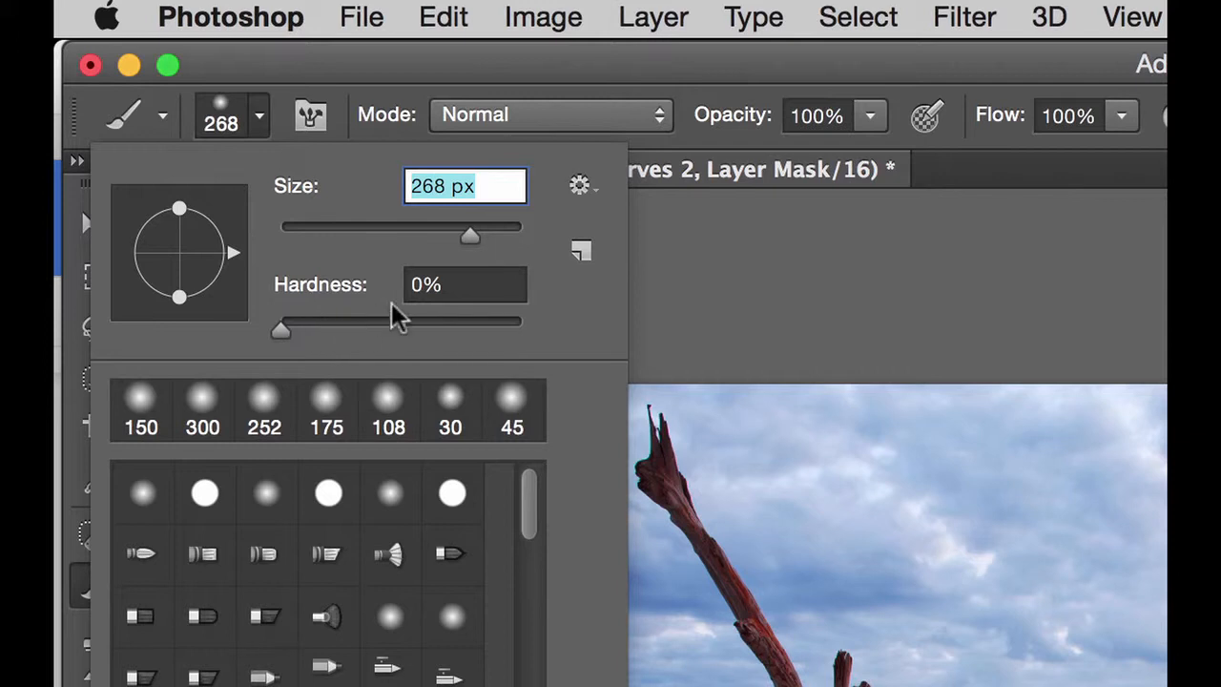
left_click(281, 331)
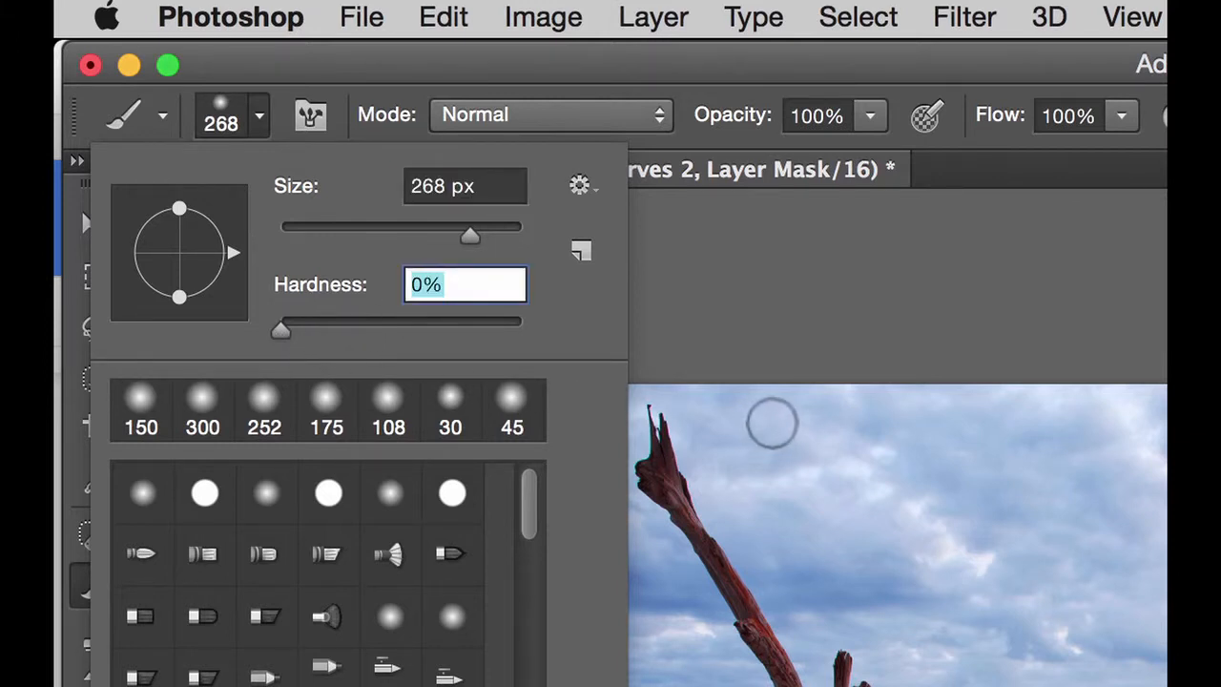
left_click(818, 349)
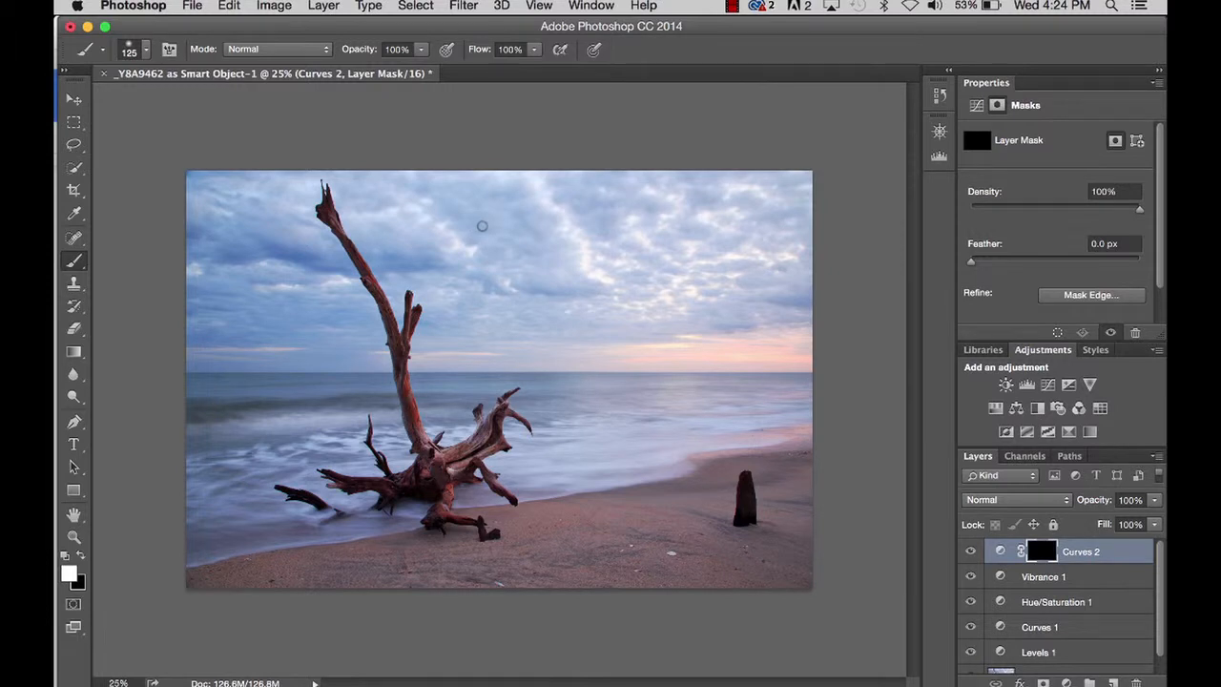
Resize the brush tip up and down in steps, leaving it at 600 px.
key("bracketright")
key("bracketright")
key("bracketright")
key("bracketright")
key("bracketright")
key("bracketright")
key("bracketleft")
key("bracketleft")
key("bracketleft")
key("bracketleft")
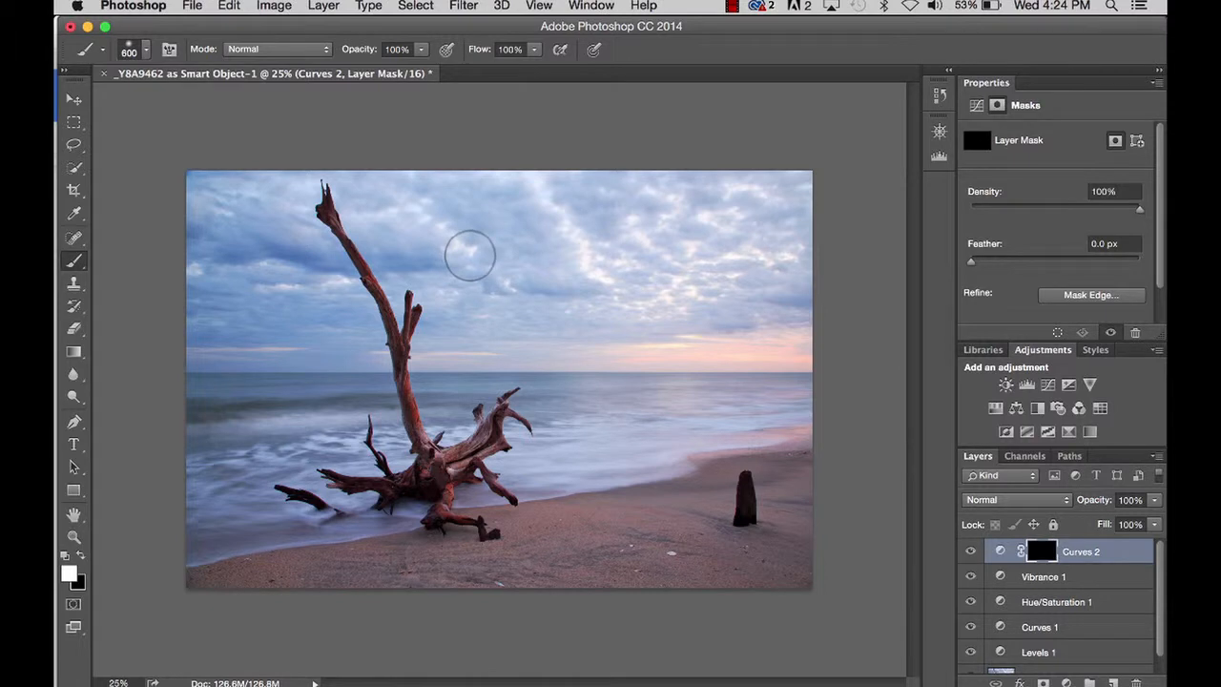
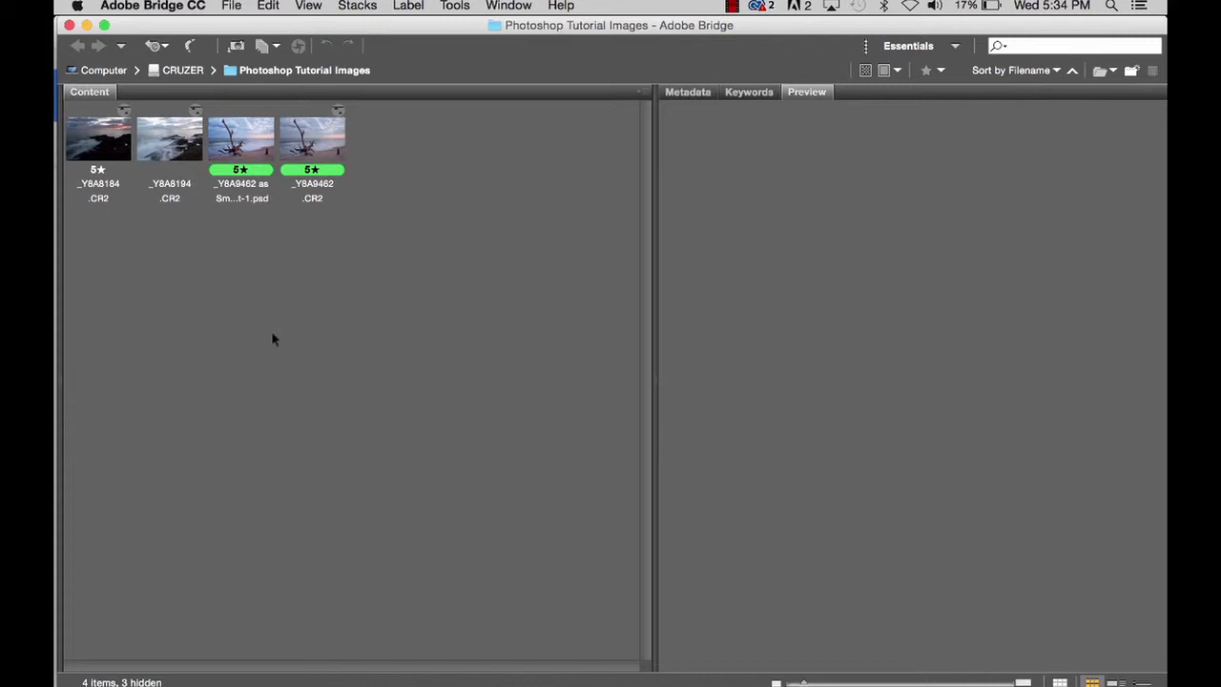
Compare the previews of the seascape photos _Y8A8184.CR2 and _Y8A8194.CR2 in Adobe Bridge.
left_click(113, 162)
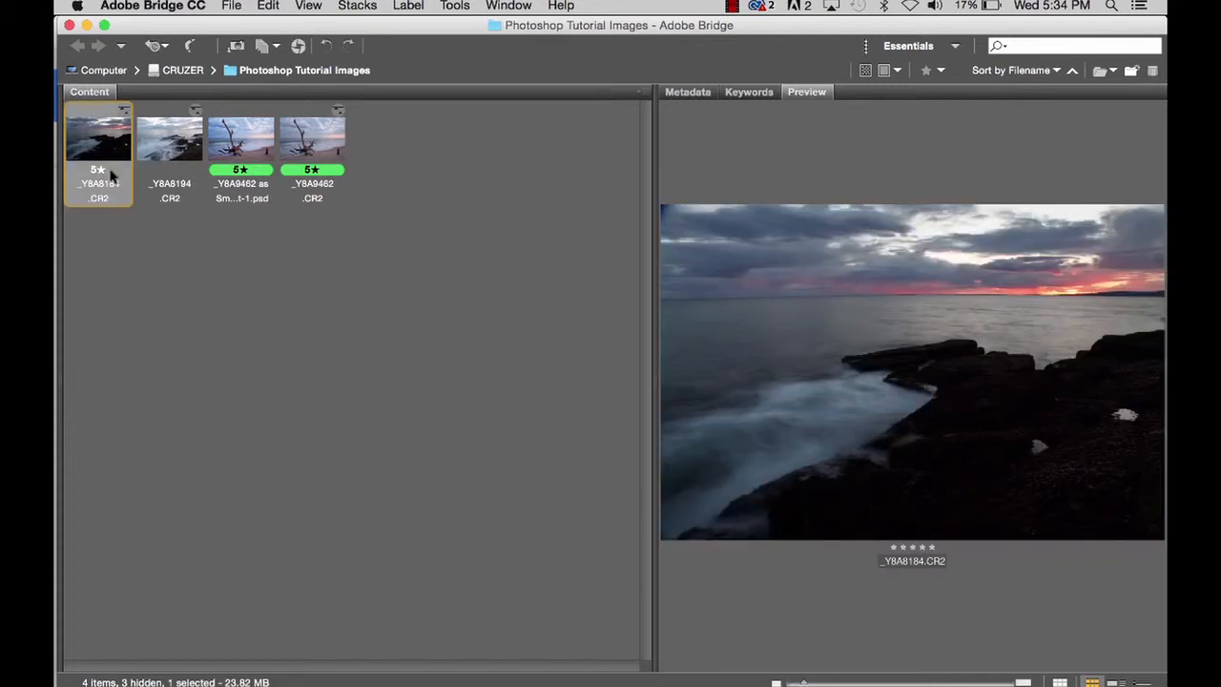
left_click(172, 160)
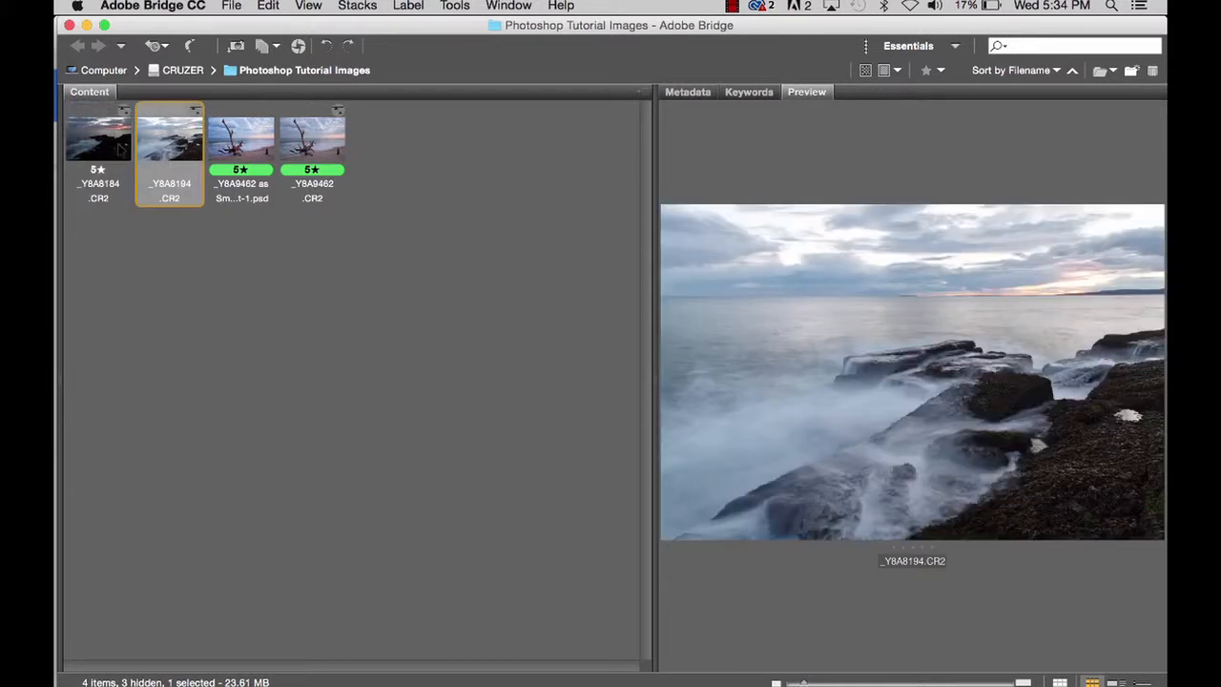
left_click(121, 150)
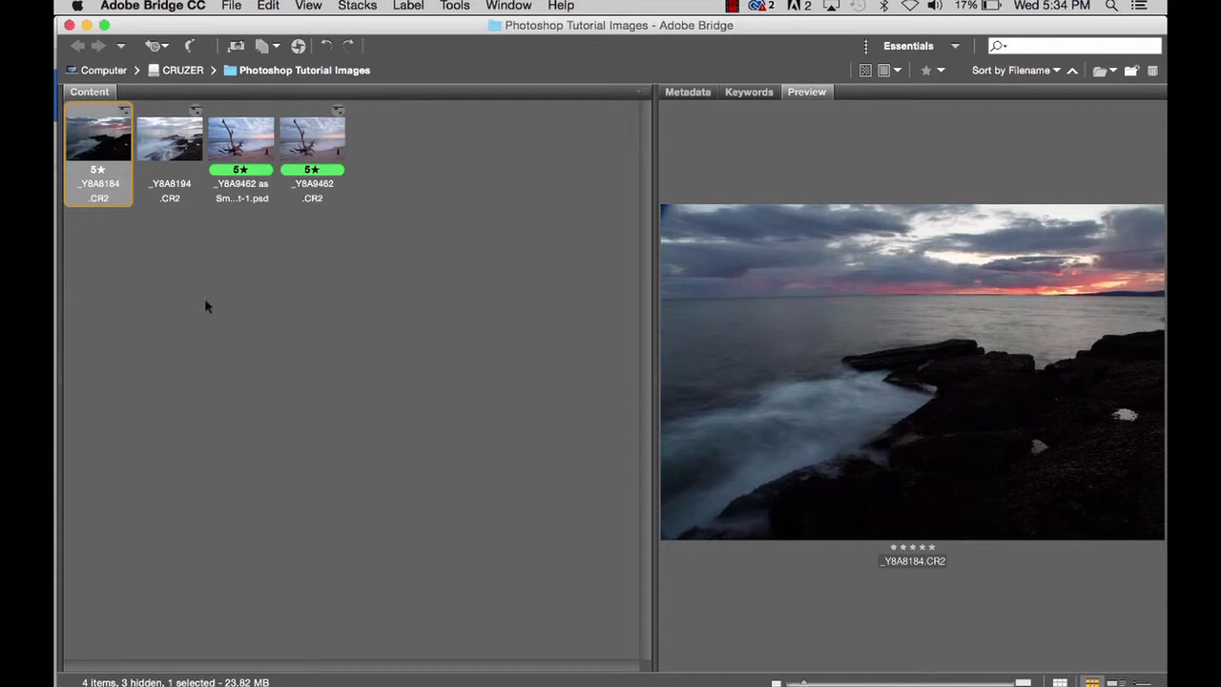
Select _Y8A8194.CR2 and _Y8A8184.CR2 together and open both in Camera Raw.
left_click(183, 150)
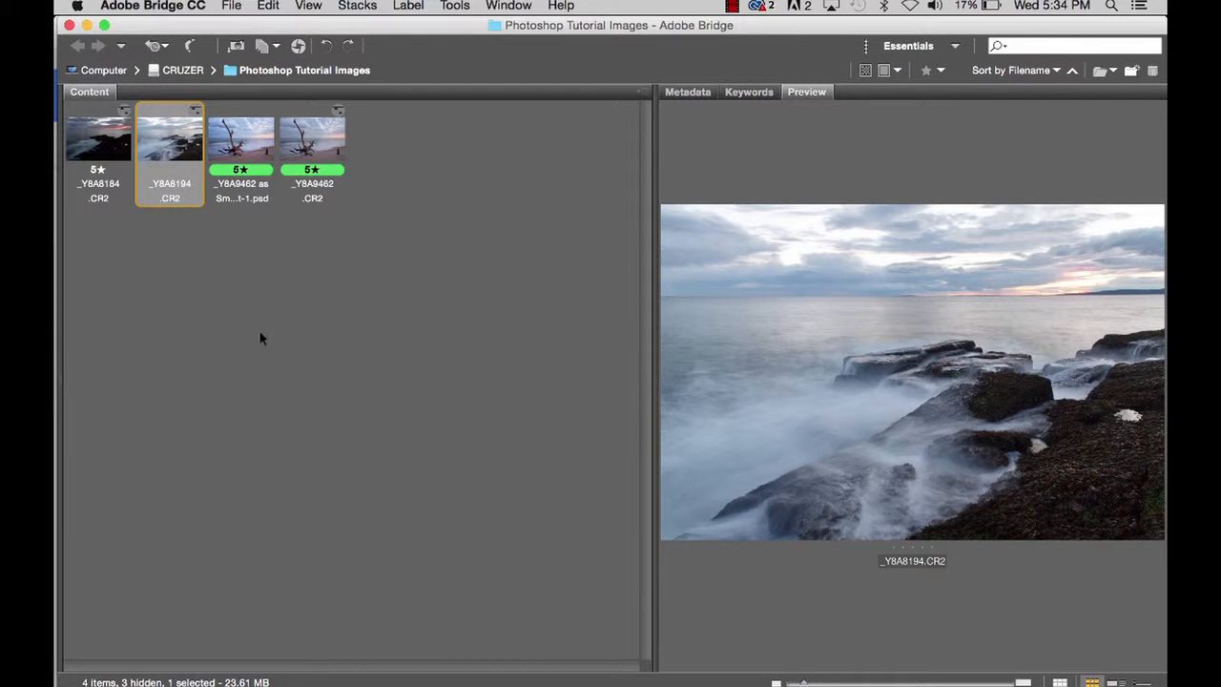
left_click(109, 153, "super")
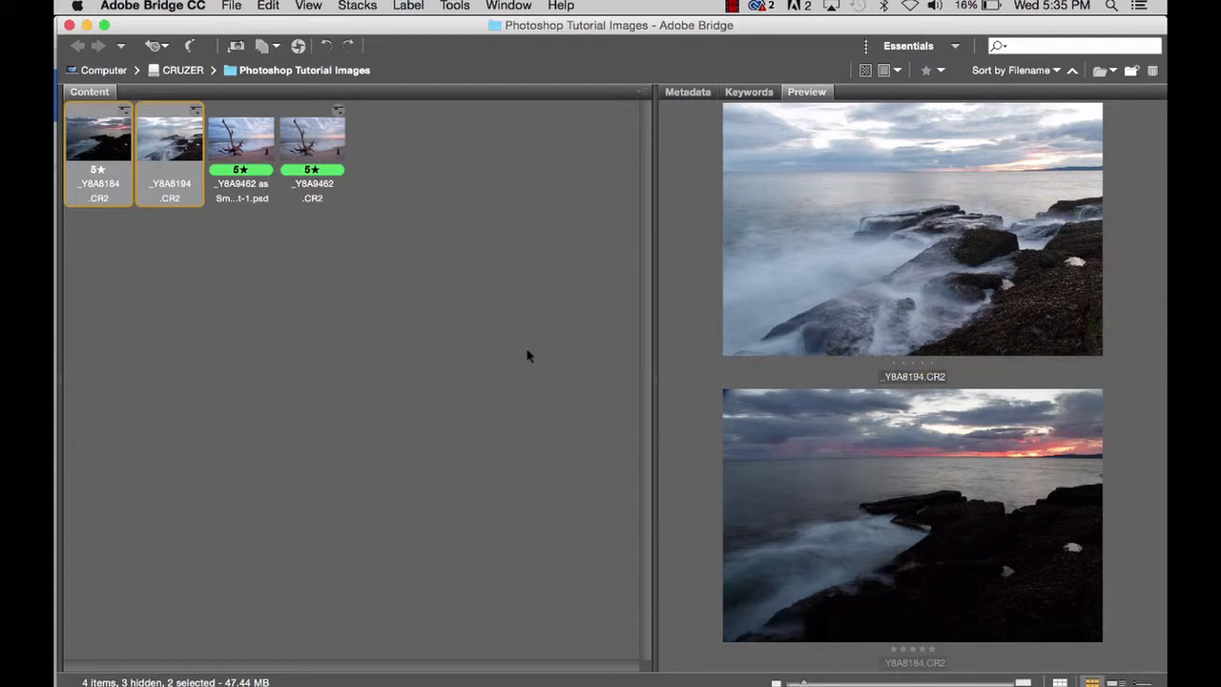
right_click(200, 139)
left_click(219, 150)
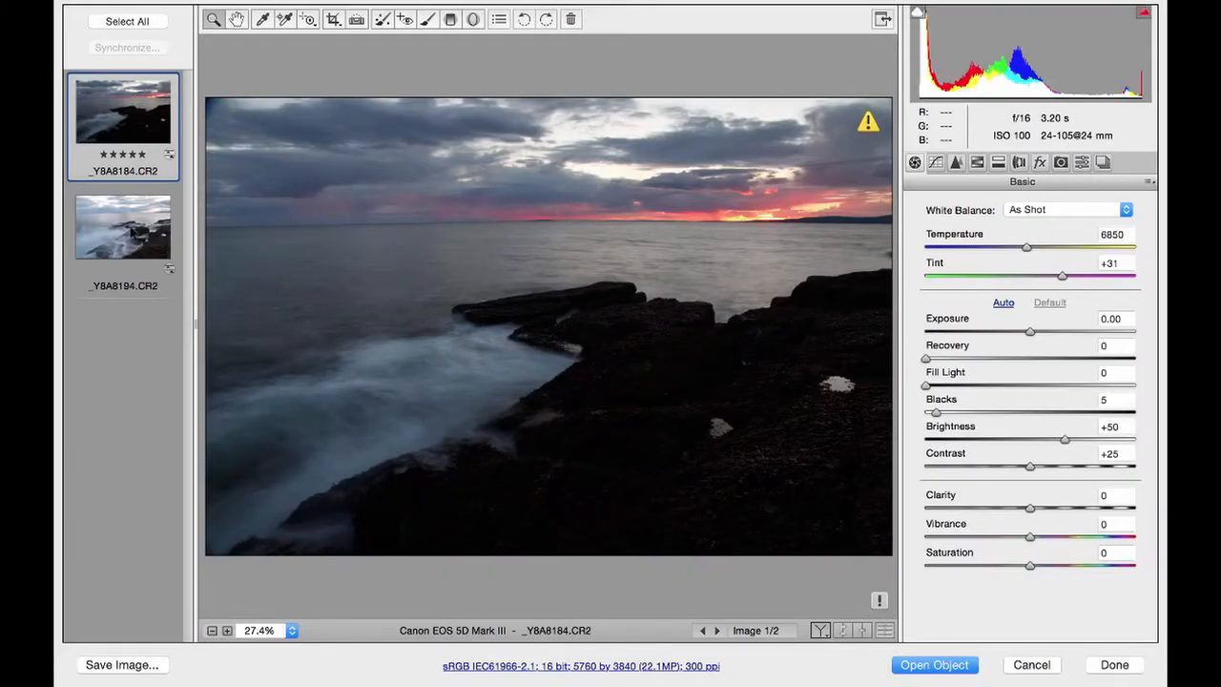
Check each raw photo, open both as Smart Objects in Photoshop and collapse the History panel.
left_click(132, 226)
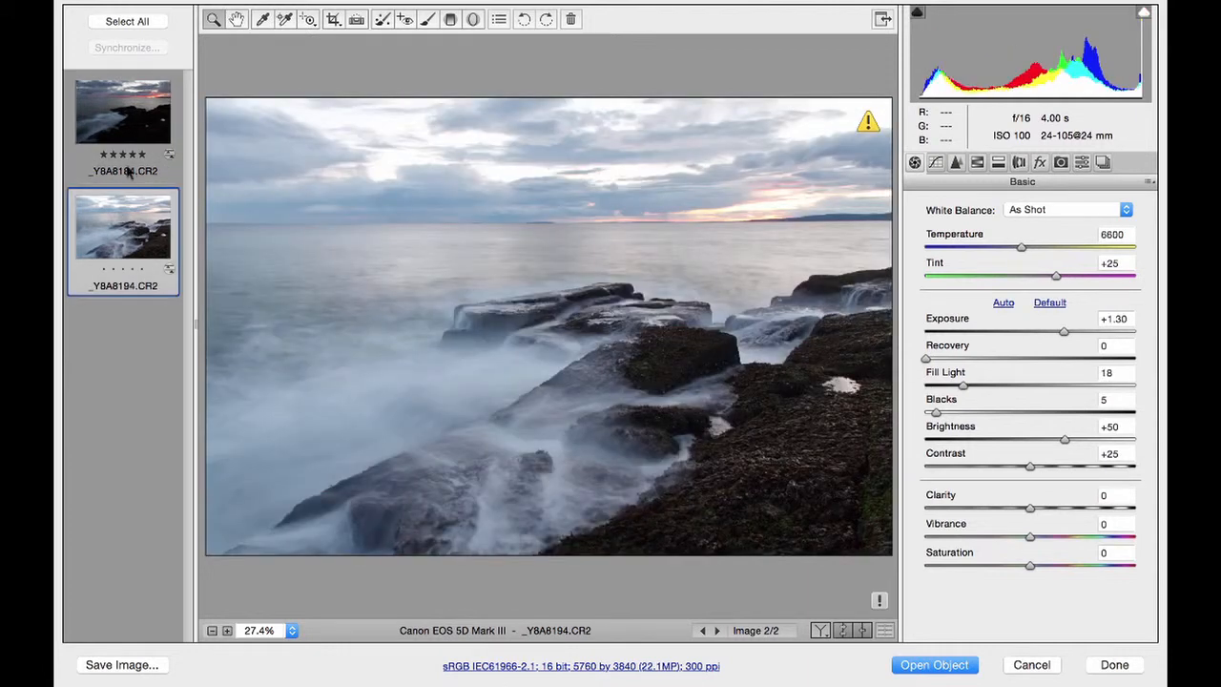
left_click(130, 128)
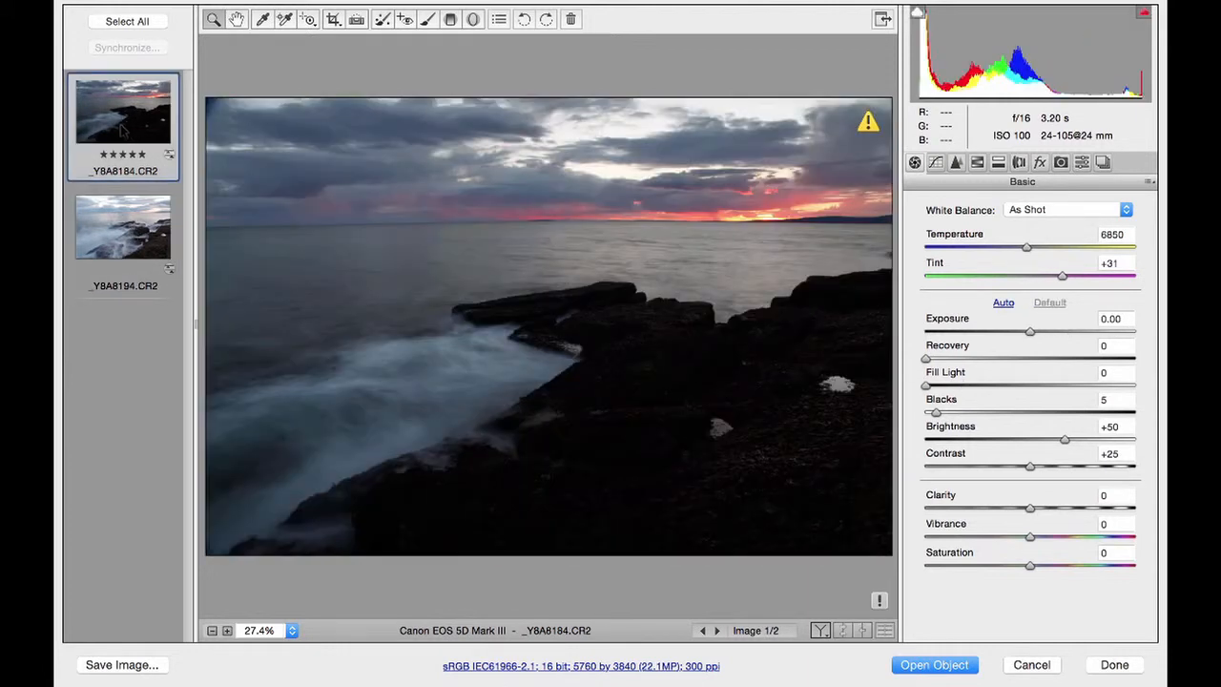
left_click(130, 23)
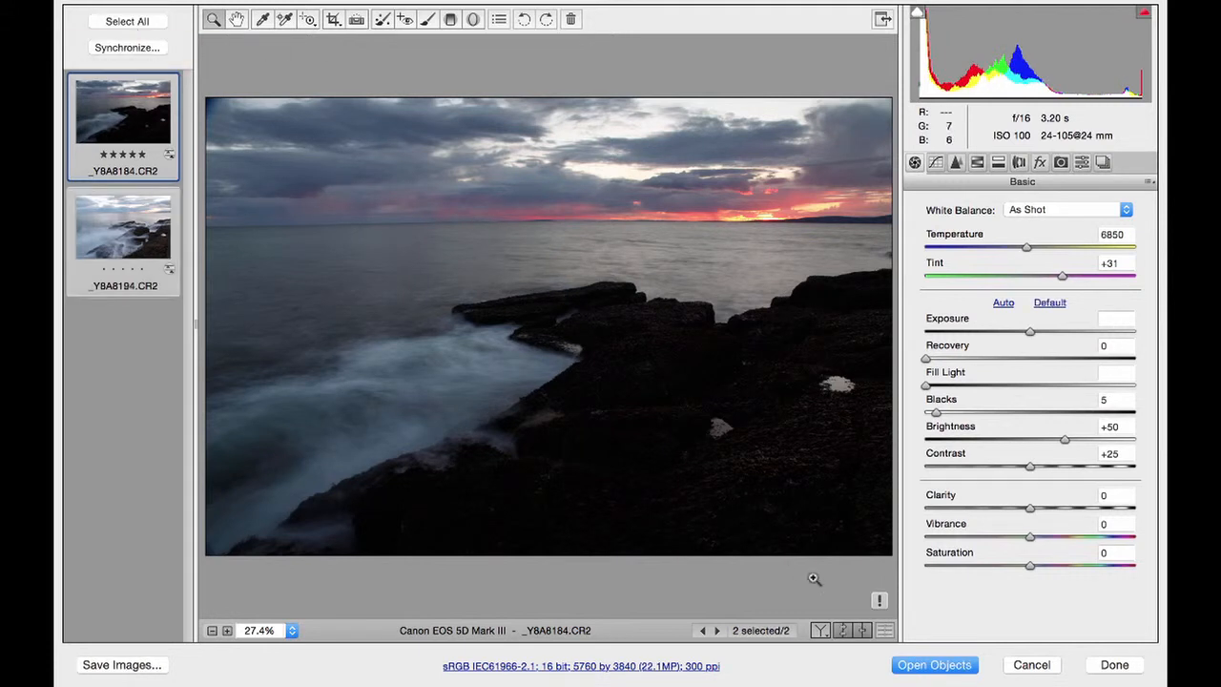
left_click(922, 668)
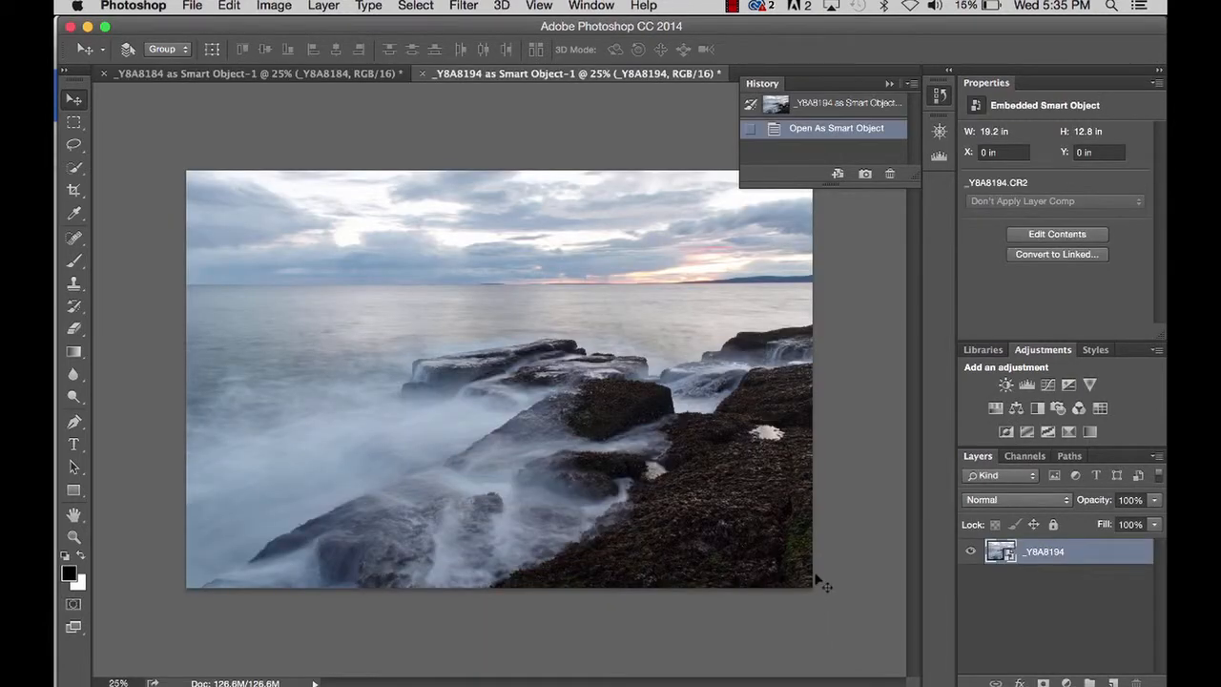
left_click(889, 83)
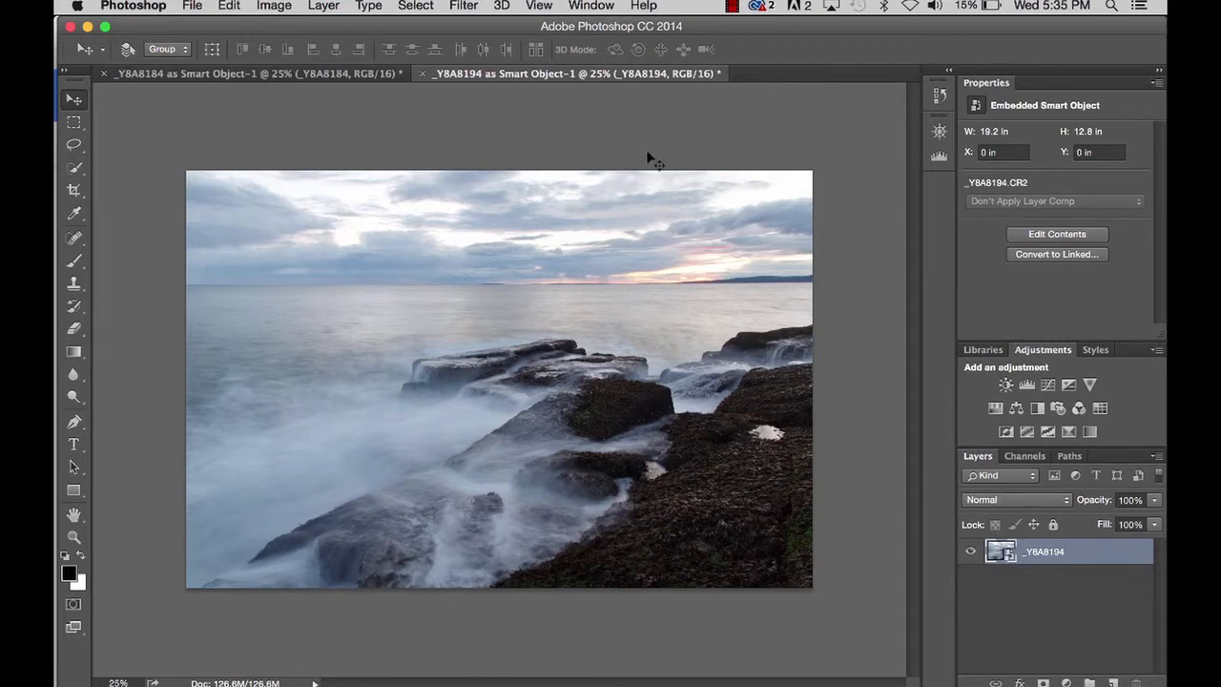
Copy the _Y8A8184 layer into the _Y8A8194 document above its existing layer, aligned at X 0 in and Y 0 in.
left_click(324, 74)
left_click(467, 77)
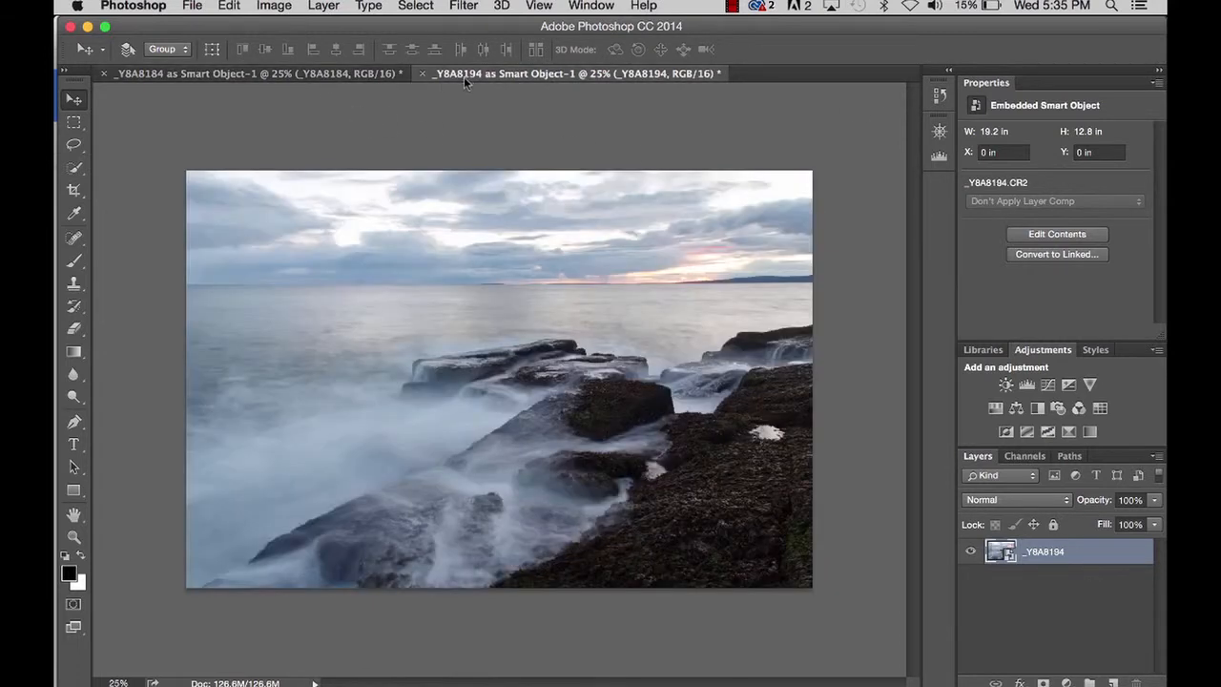
left_click(362, 76)
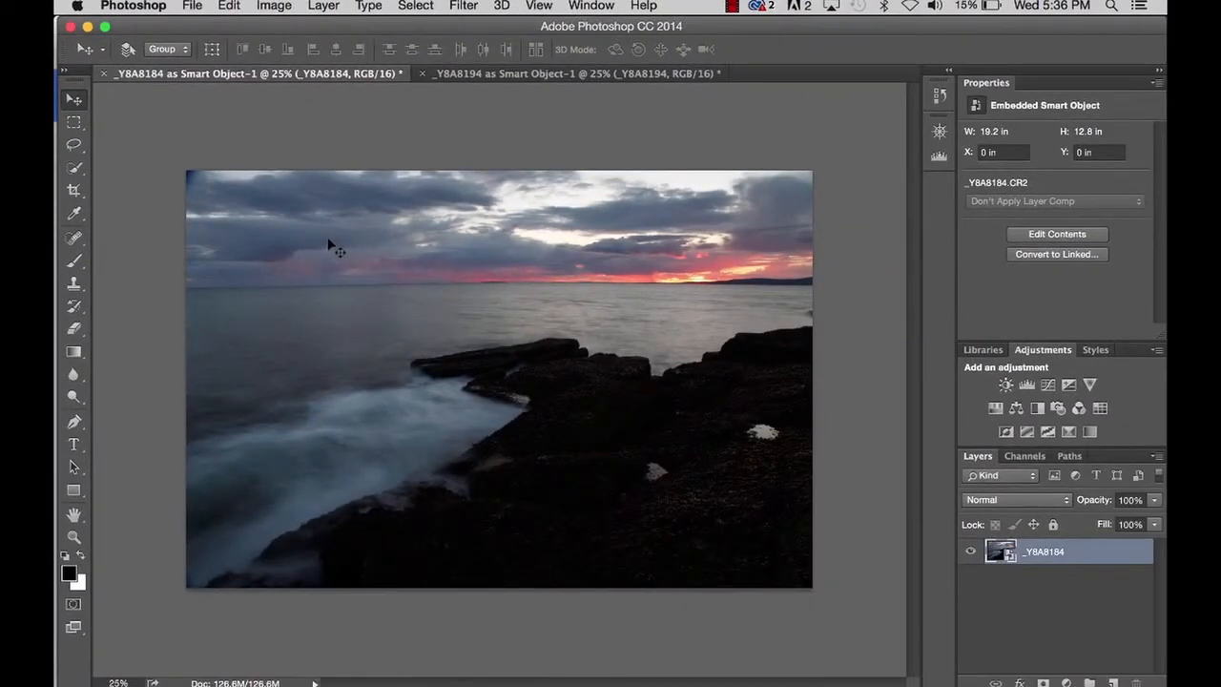
left_click_drag(304, 285, 489, 244)
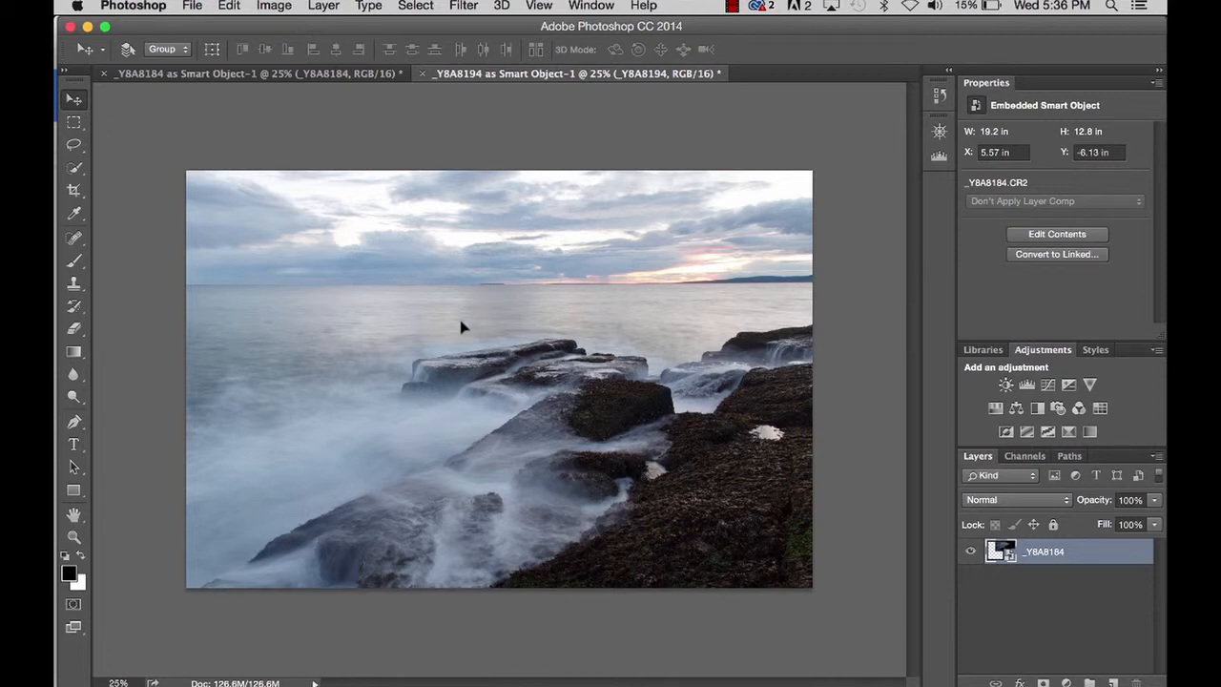
left_click_drag(462, 327, 462, 327)
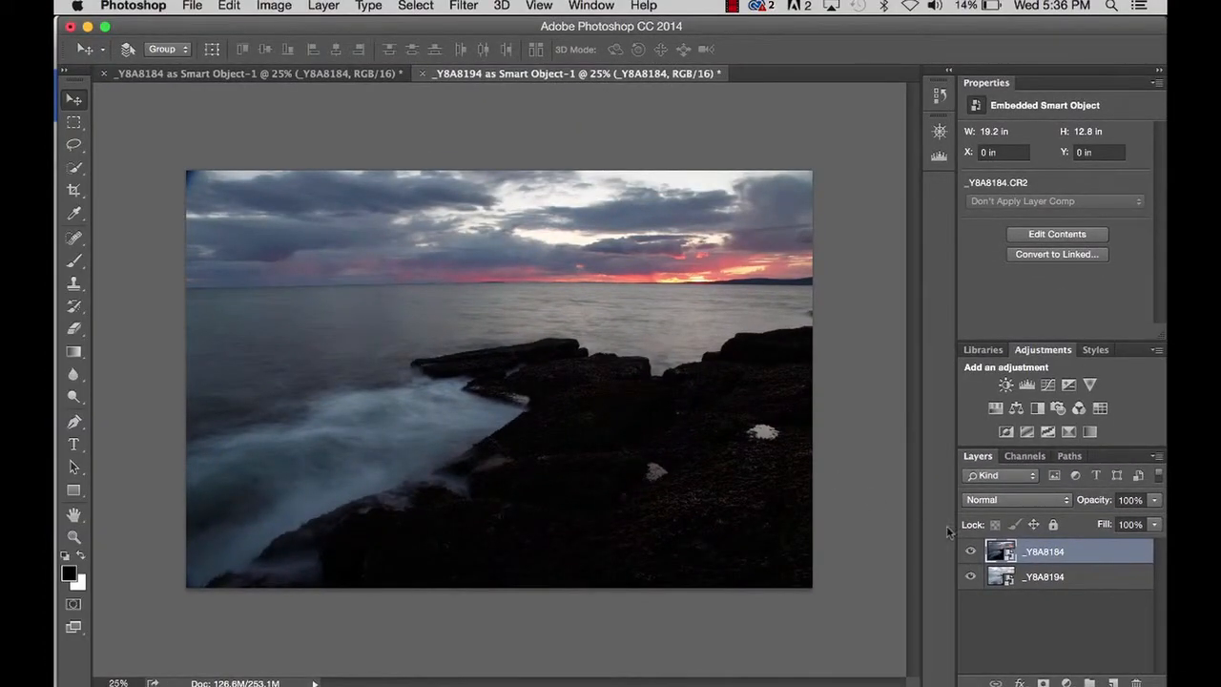
Toggle the _Y8A8184 layer's visibility to compare the two exposures, and close the separate _Y8A8184 document.
left_click(970, 551)
left_click(970, 551)
left_click(104, 74)
left_click(556, 268)
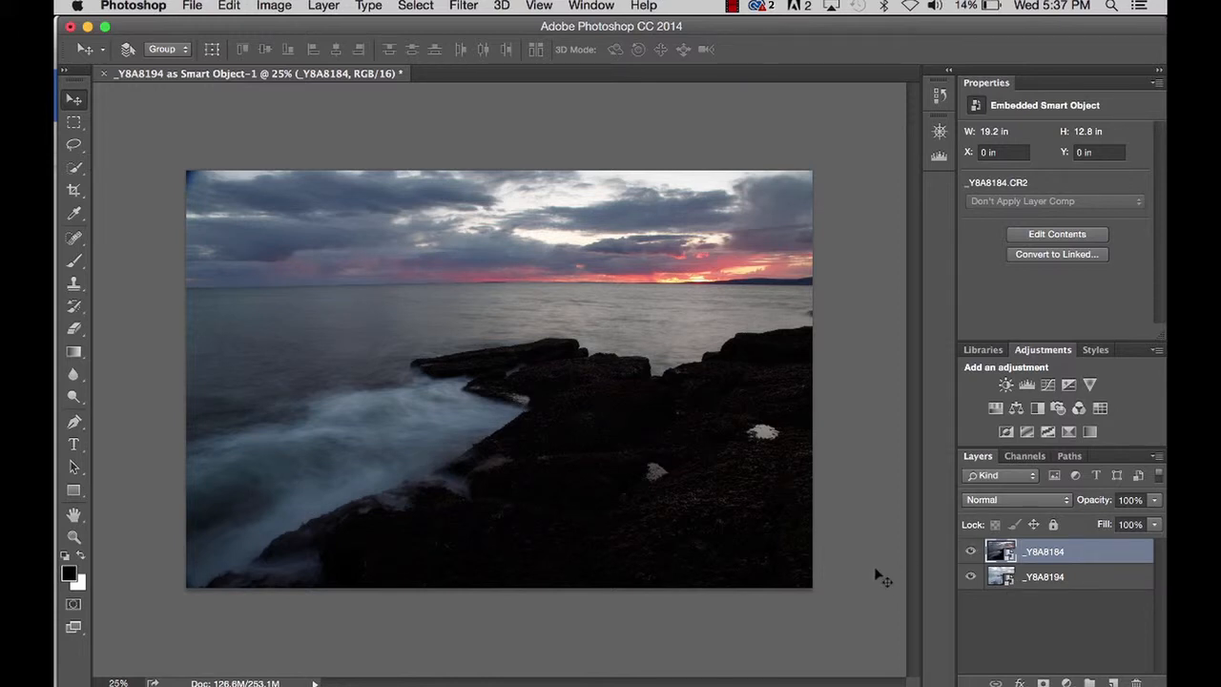
Compare the exposures by hiding and showing the _Y8A8184 layer, and add a white, all-revealing layer mask to it.
left_click(971, 553)
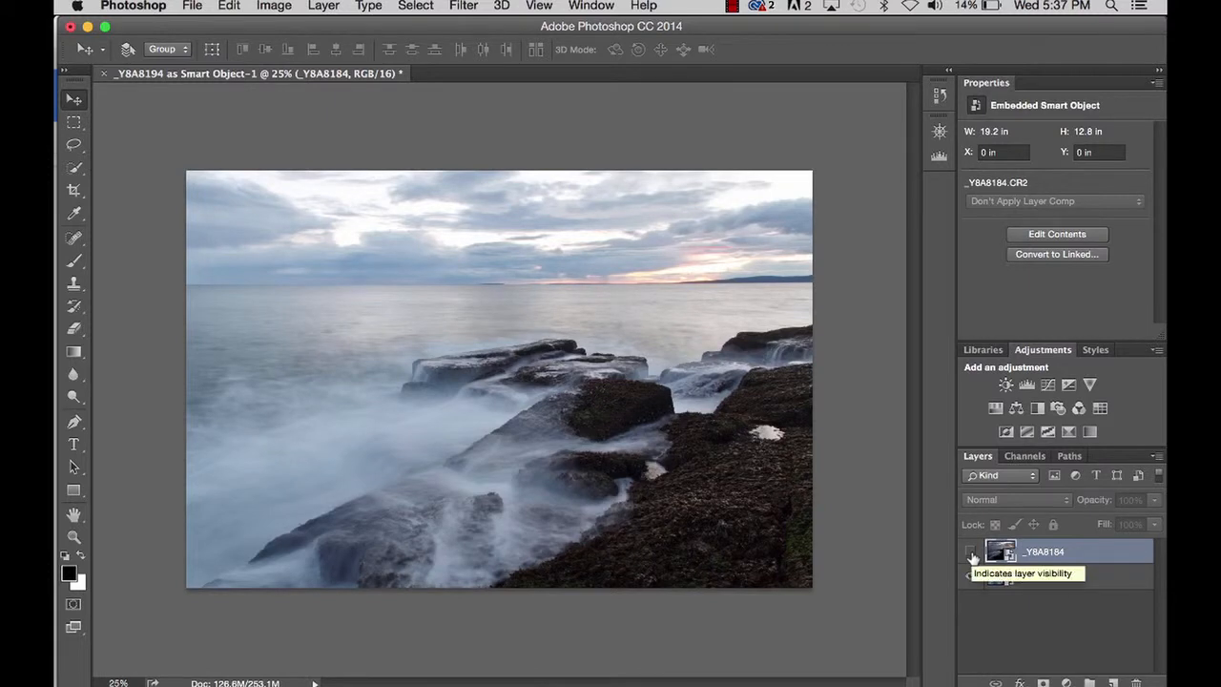
left_click(971, 553)
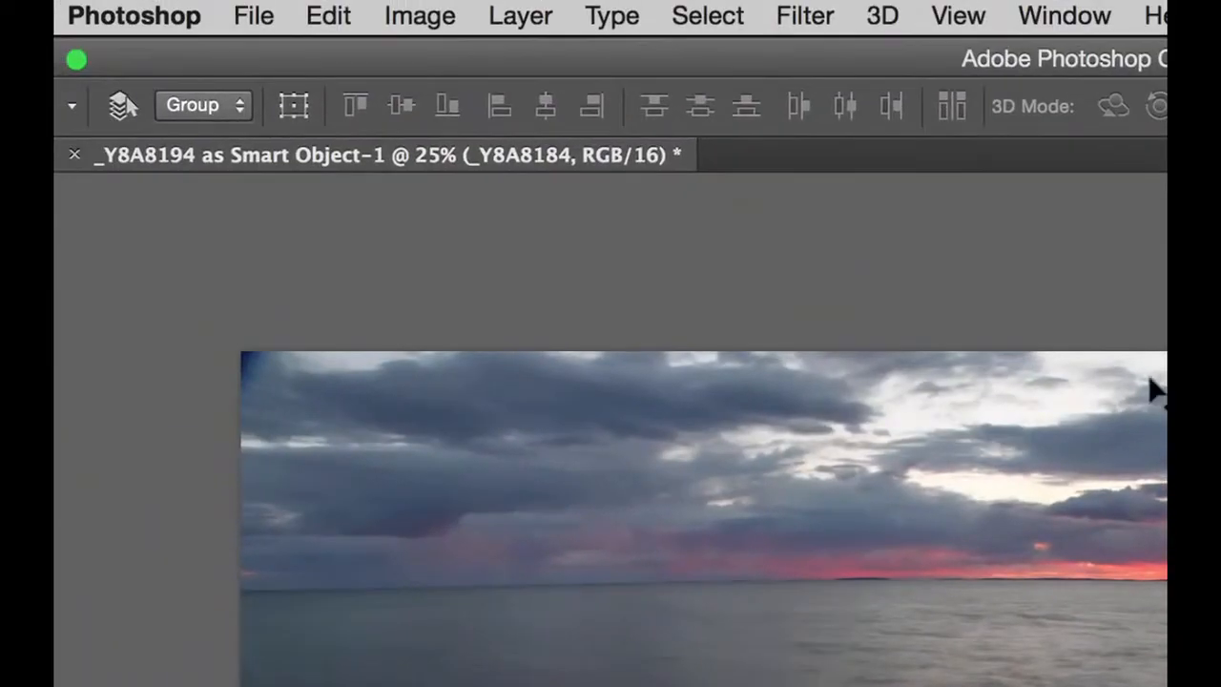
left_click(548, 19)
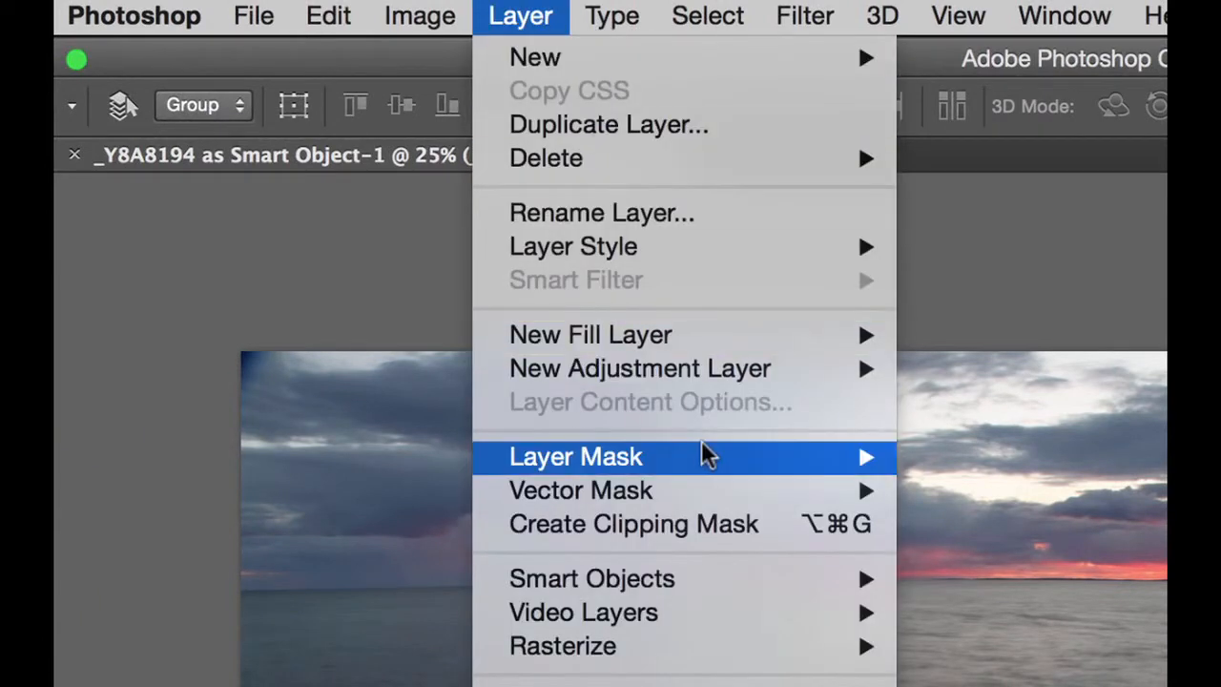
mouse_move(705, 456)
left_click(931, 458)
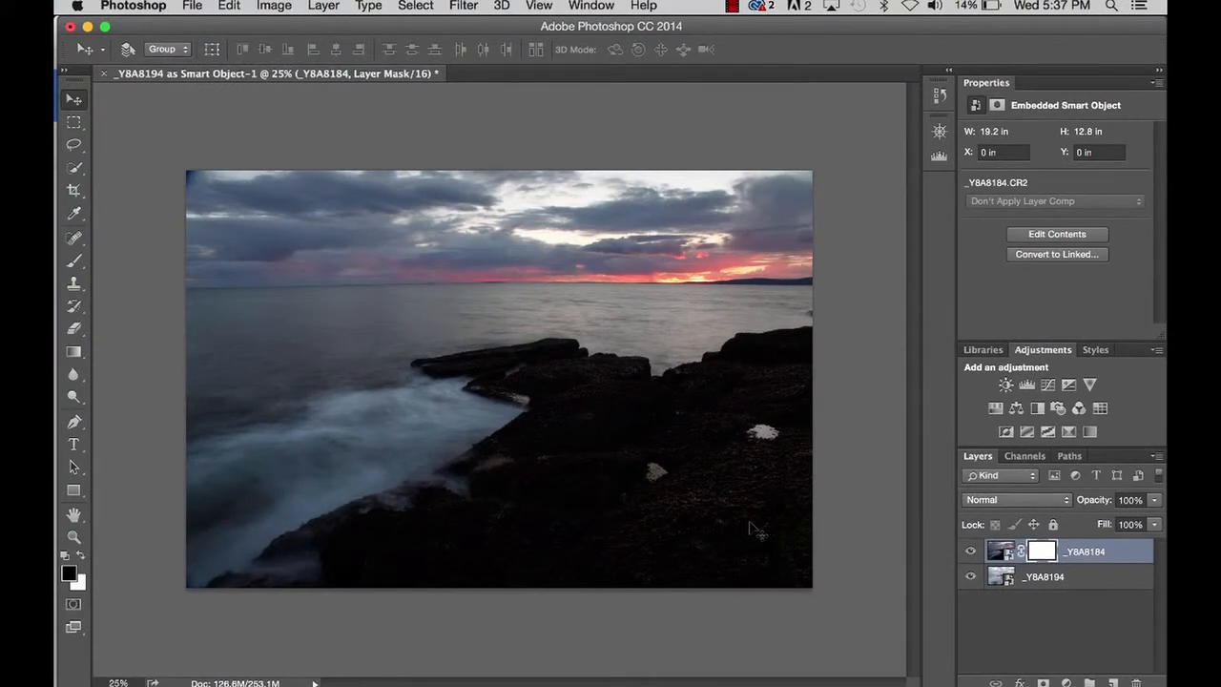
Set up a soft Brush at 1400 px size and 0% hardness with black as the foreground colour.
key("b")
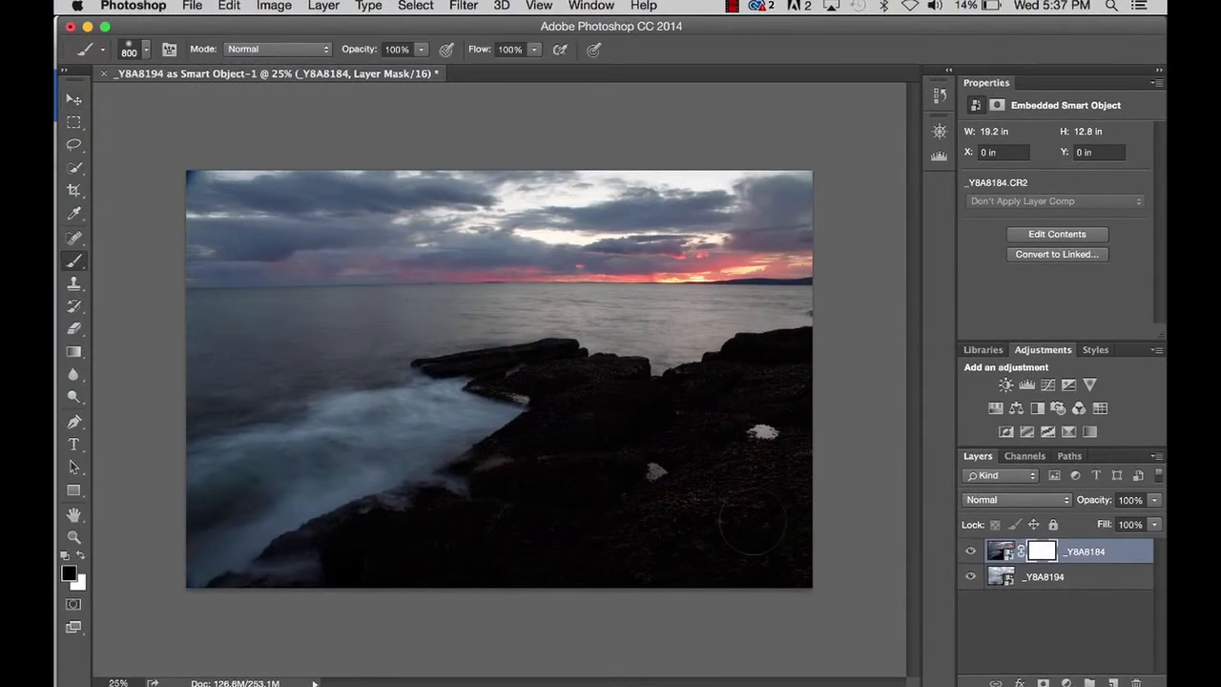
left_click(145, 54)
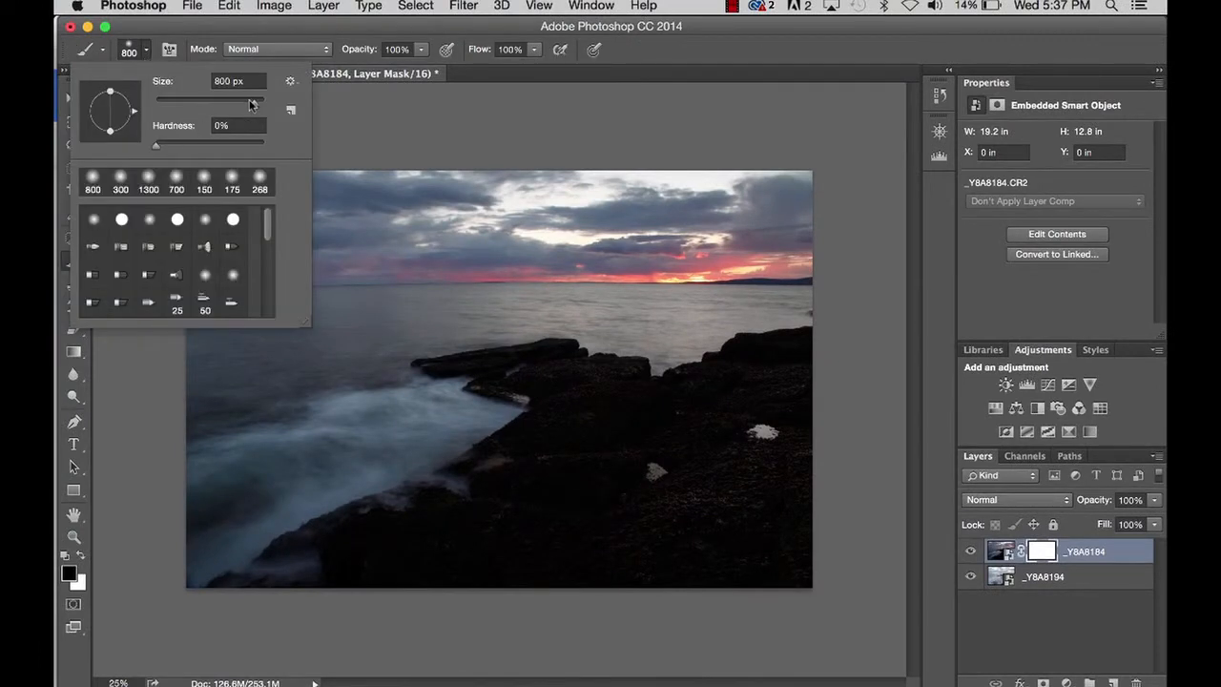
left_click_drag(253, 101, 256, 106)
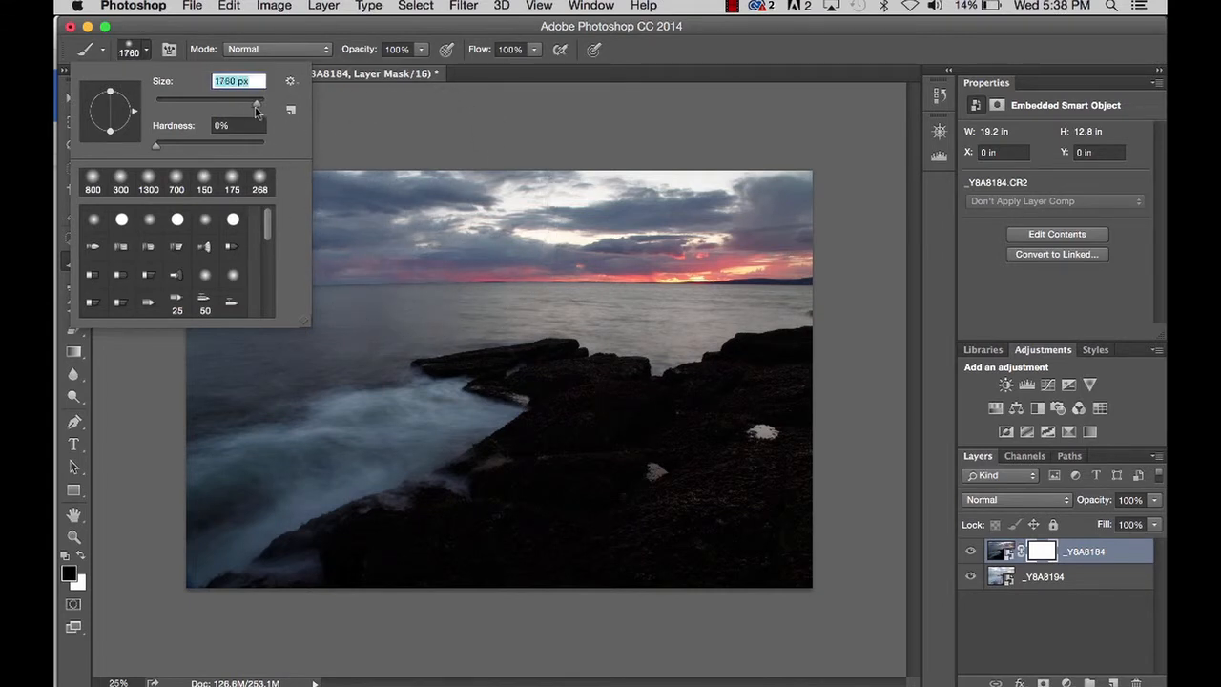
left_click(419, 125)
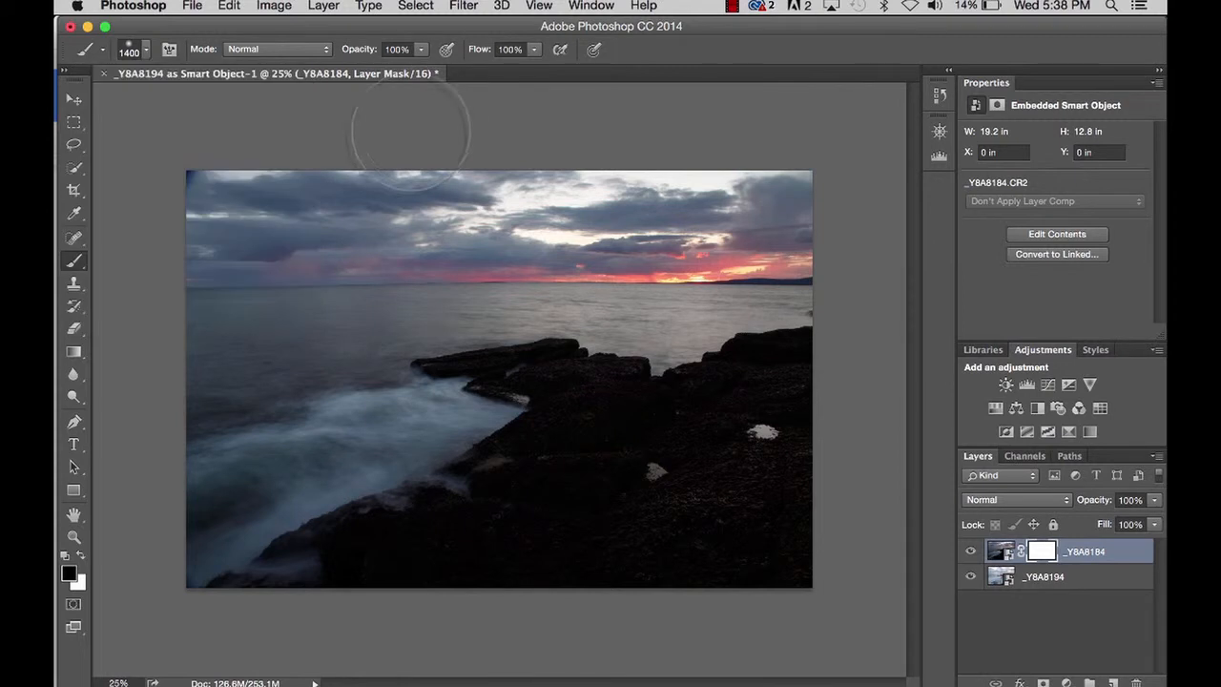
left_click(81, 559)
left_click(81, 558)
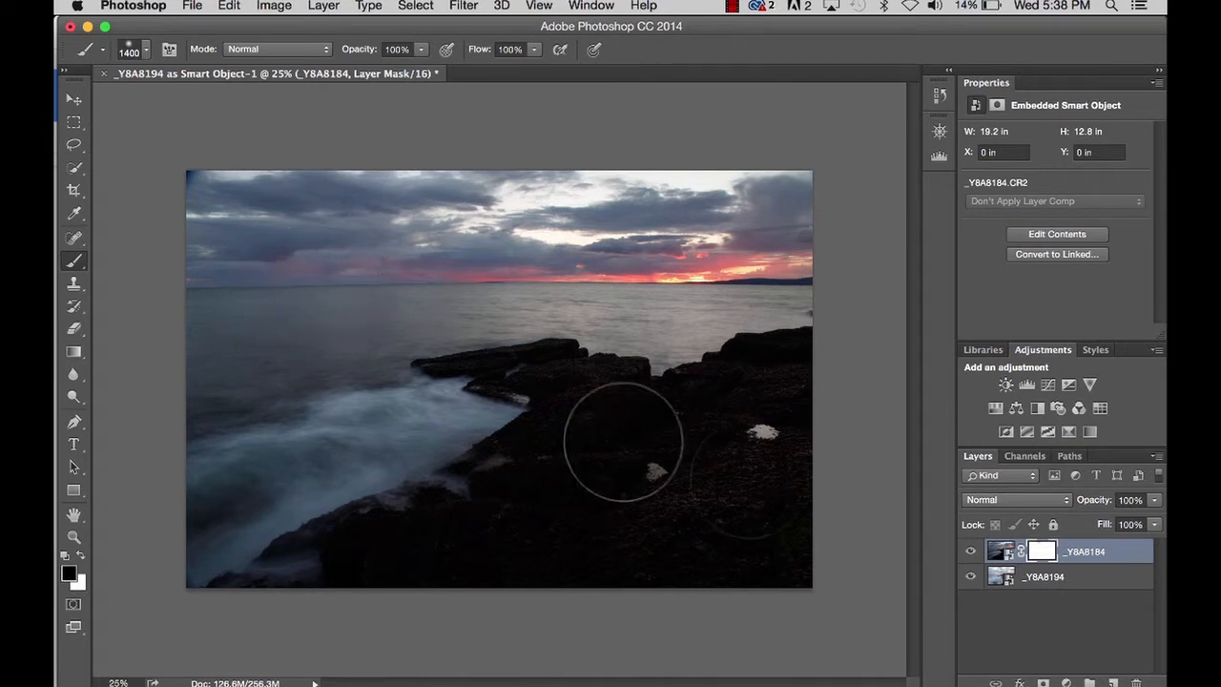
Target the _Y8A8184 layer mask and paint black over the foreground rocks and water with a 1700 px brush.
left_click(1035, 552)
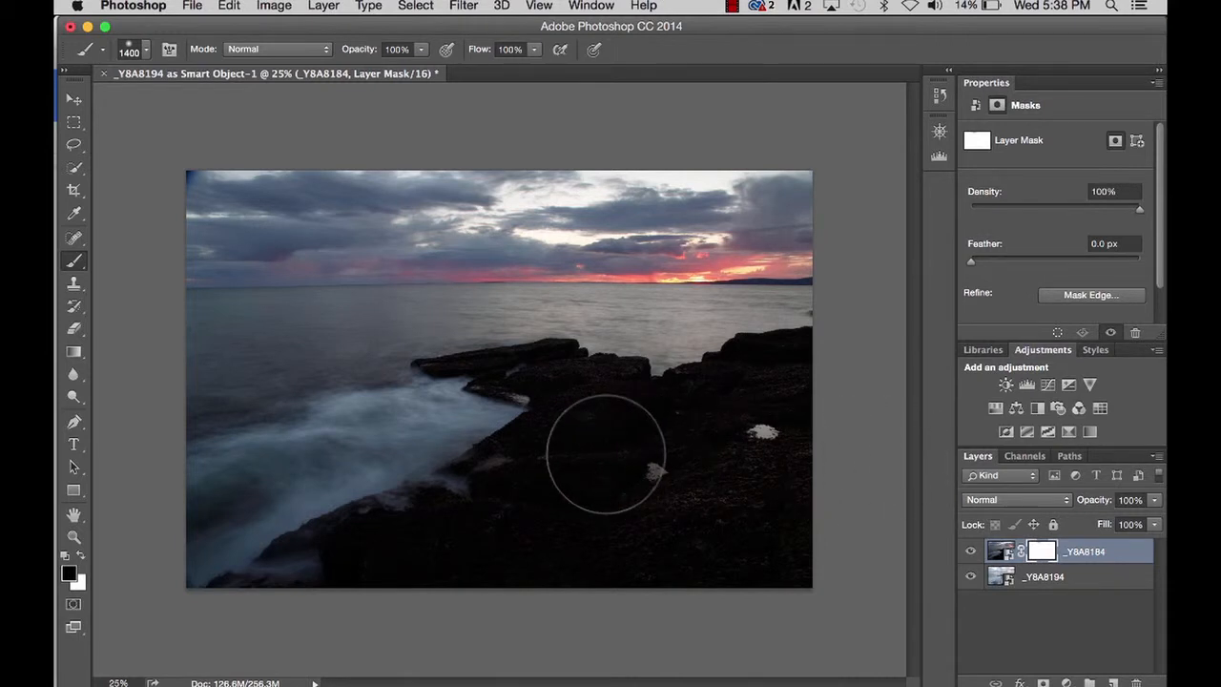
key("bracketright")
key("bracketright")
key("bracketright")
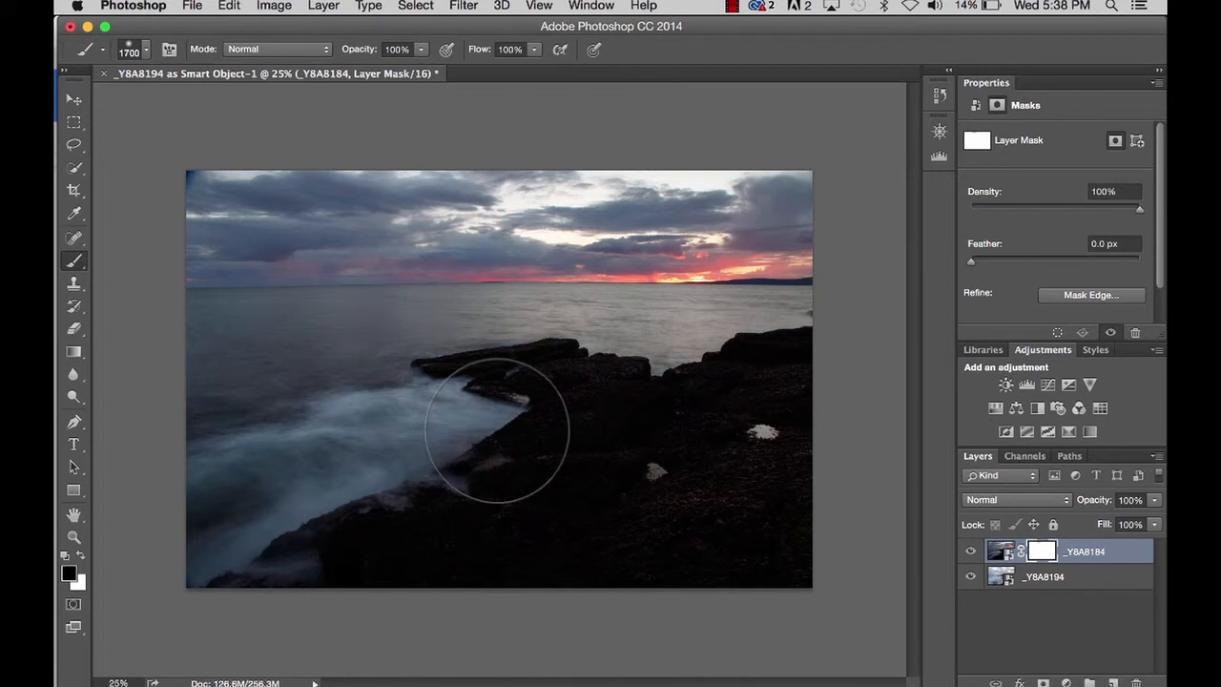
mouse_move(439, 446)
left_mouse_down()
mouse_move(477, 422)
mouse_move(712, 464)
mouse_move(640, 509)
mouse_move(436, 477)
mouse_move(340, 477)
mouse_move(301, 492)
mouse_move(310, 468)
mouse_move(229, 549)
mouse_move(477, 562)
mouse_move(803, 540)
left_mouse_up()
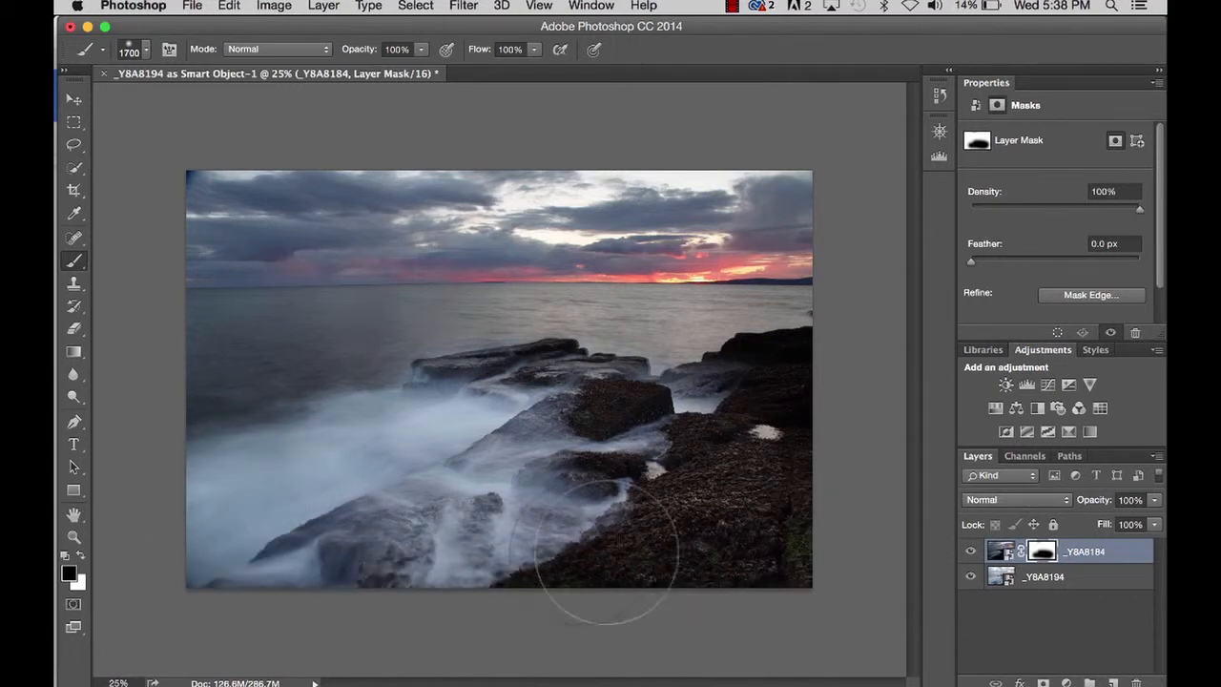
mouse_move(305, 434)
left_mouse_down()
mouse_move(231, 354)
mouse_move(218, 368)
mouse_move(355, 403)
mouse_move(448, 400)
mouse_move(449, 425)
left_mouse_up()
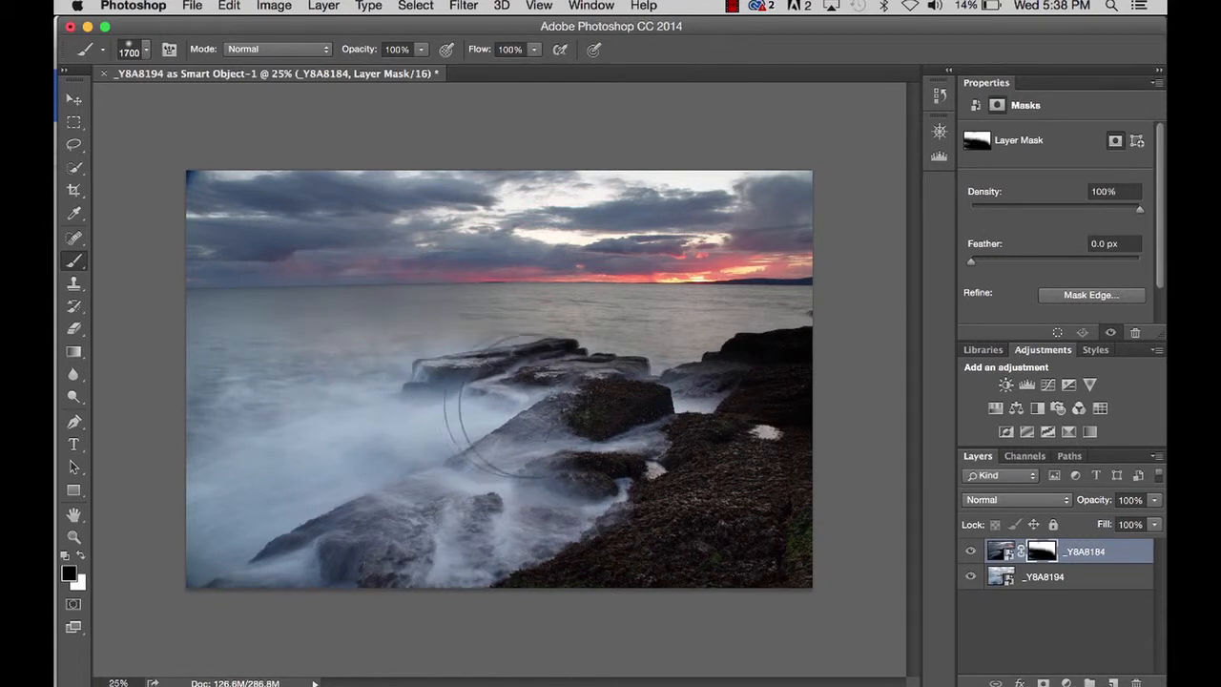
mouse_move(698, 388)
left_mouse_down()
mouse_move(811, 382)
mouse_move(679, 348)
mouse_move(564, 374)
mouse_move(349, 349)
mouse_move(245, 354)
mouse_move(639, 353)
left_mouse_up()
Reduce the brush to 300 px and refine the mask along the horizon, using black on the water and white on the sky.
key("[")
key("[")
key("[")
key("[")
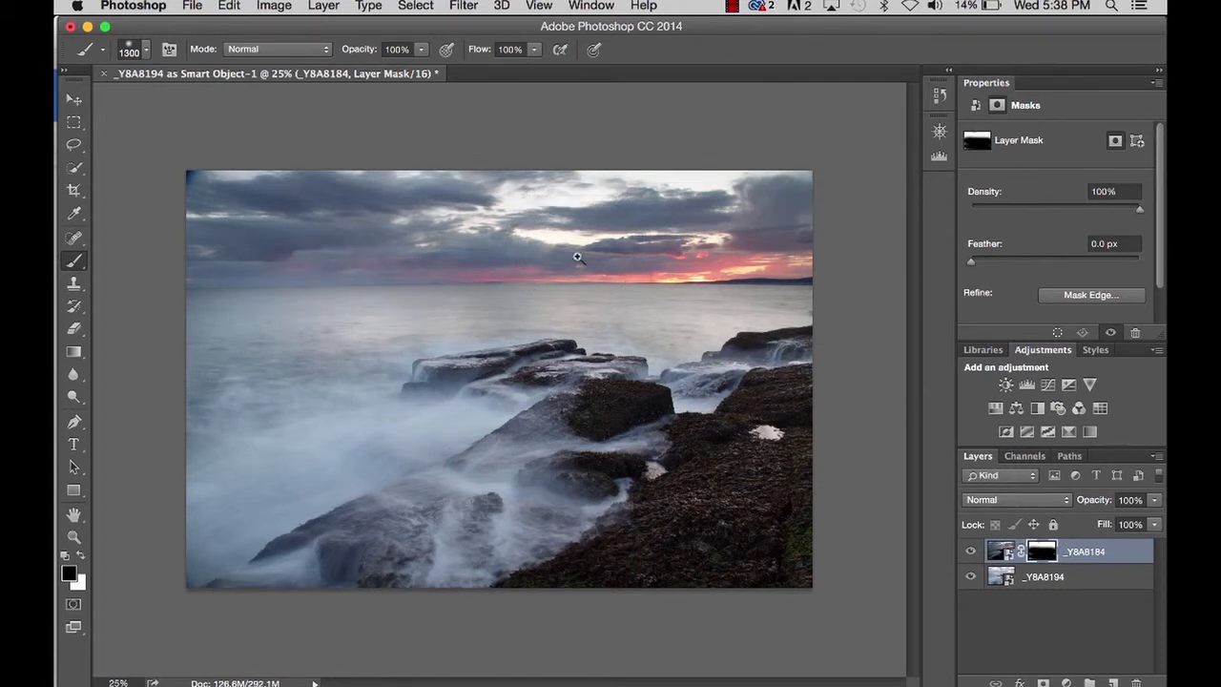
scroll(576, 253, "up", 1)
key("[")
key("[")
key("[")
key("[")
key("[")
key("[")
key("[")
key("[")
key("[")
key("[")
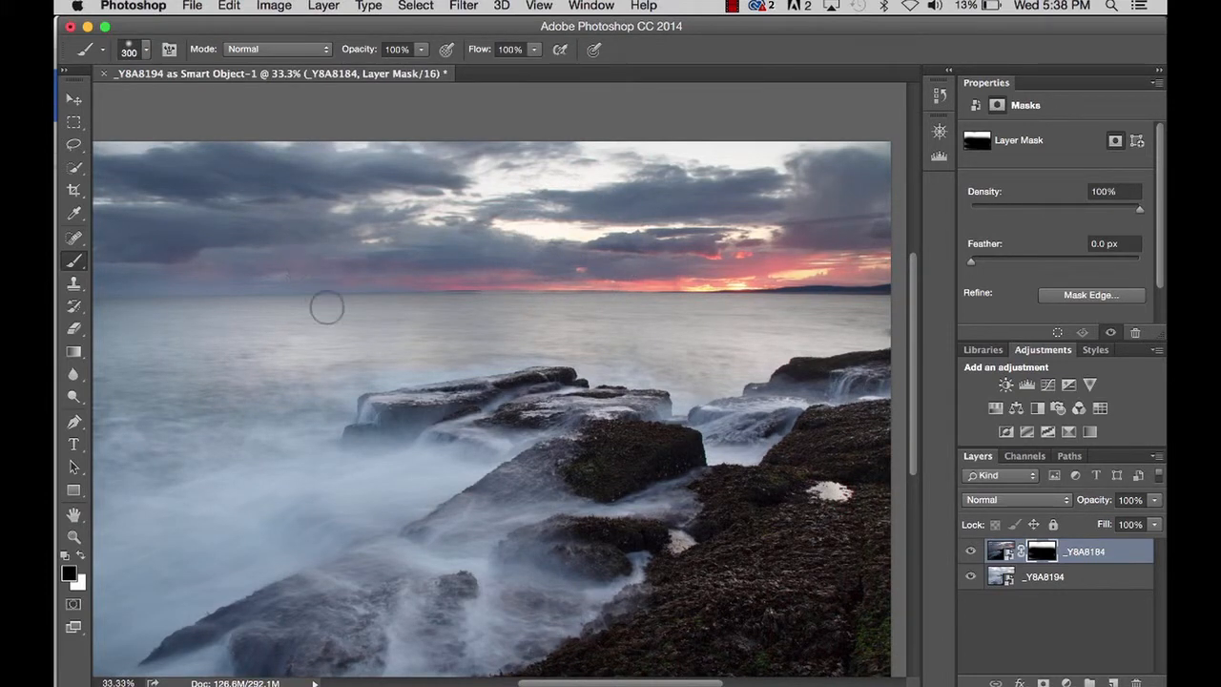
left_click_drag(357, 318, 409, 321)
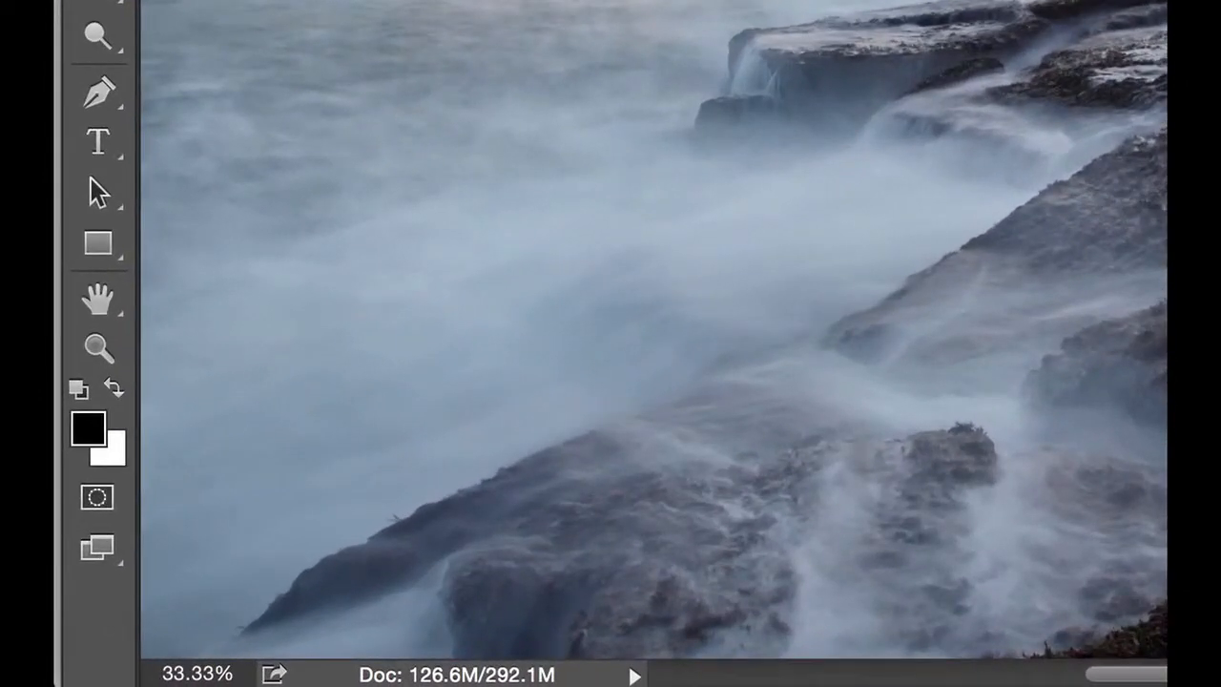
key("x")
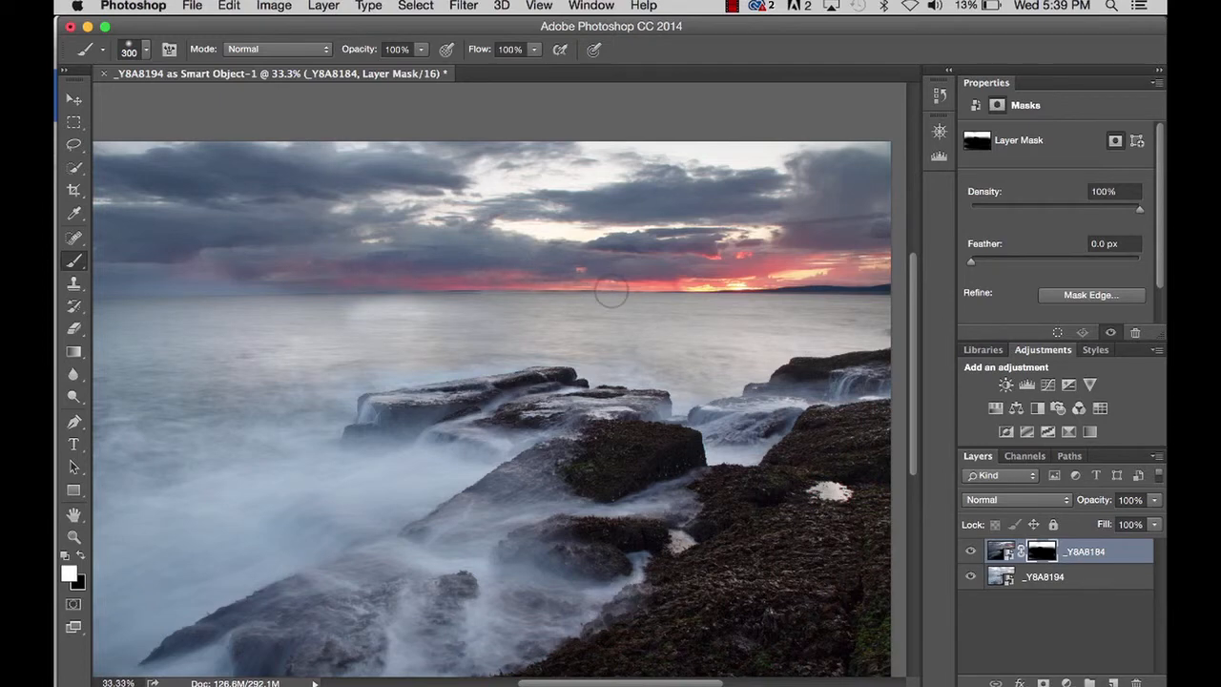
scroll(607, 291, "up", 1)
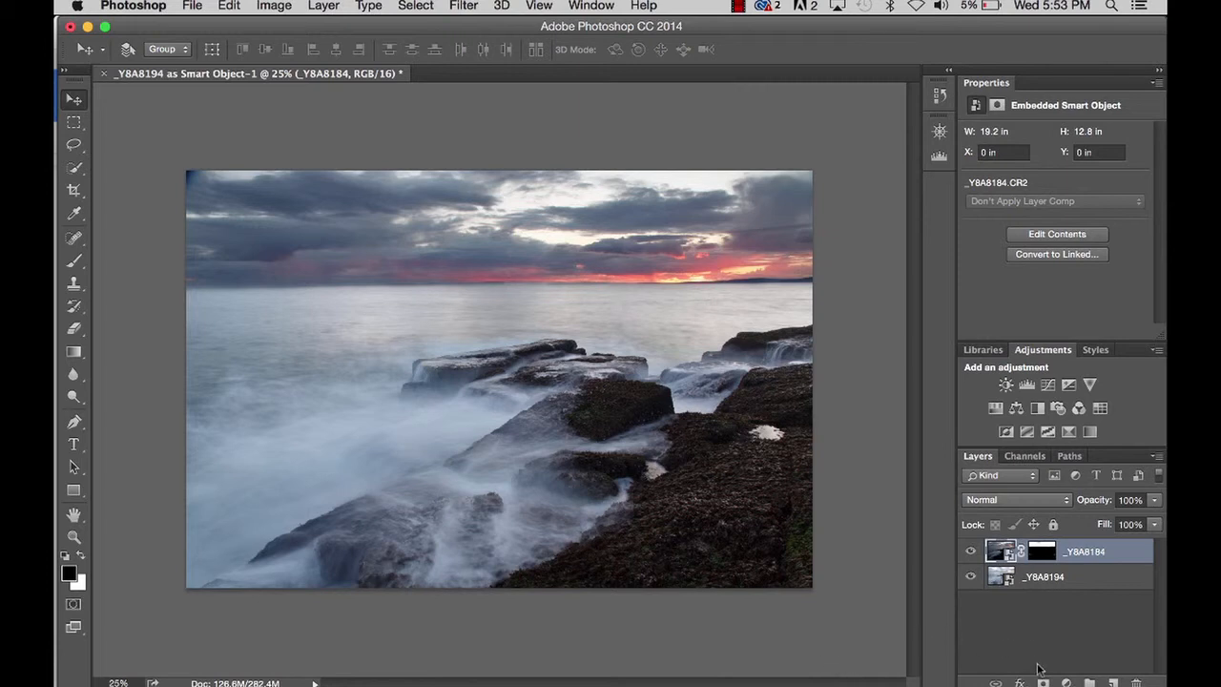
Add a Curves adjustment layer above the masked _Y8A8184 layer.
left_click(1047, 384)
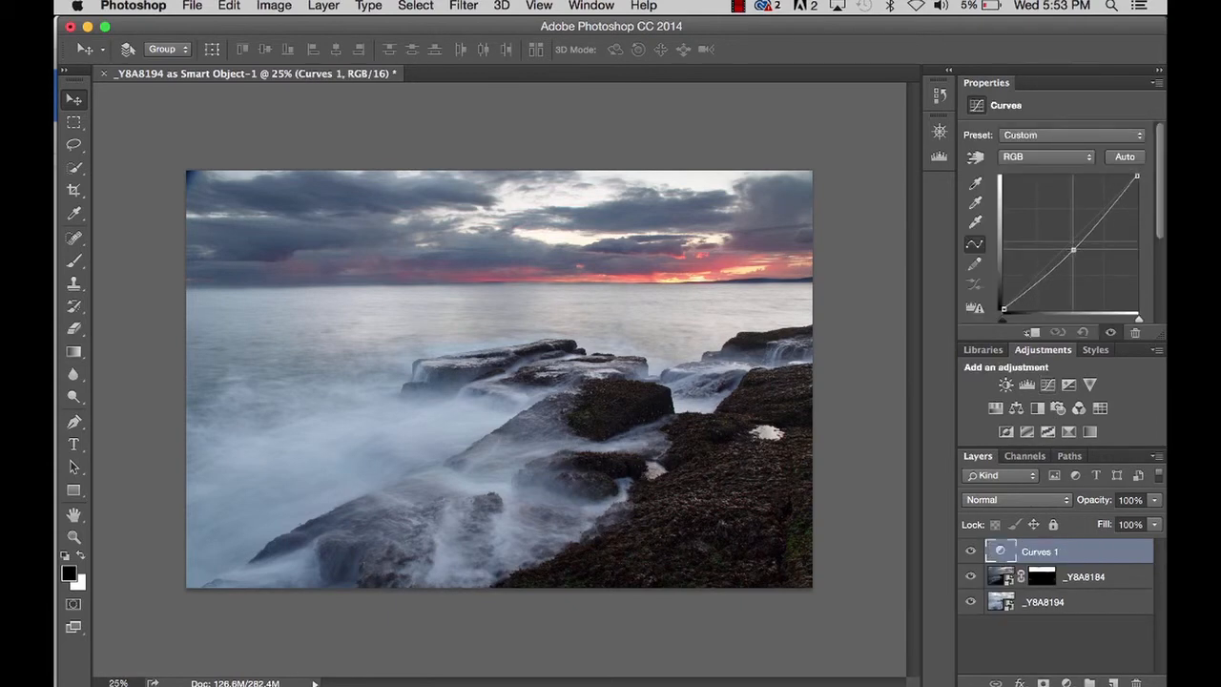